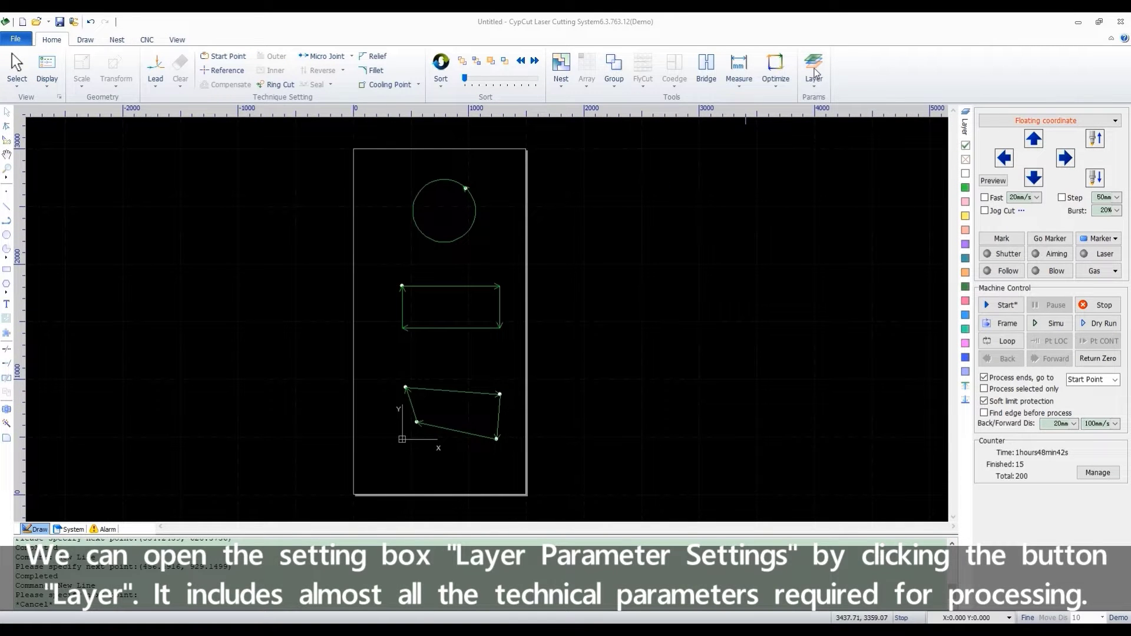
- Open the Layer parameter settings and view the Global Parameter tab
left_click(815, 68)
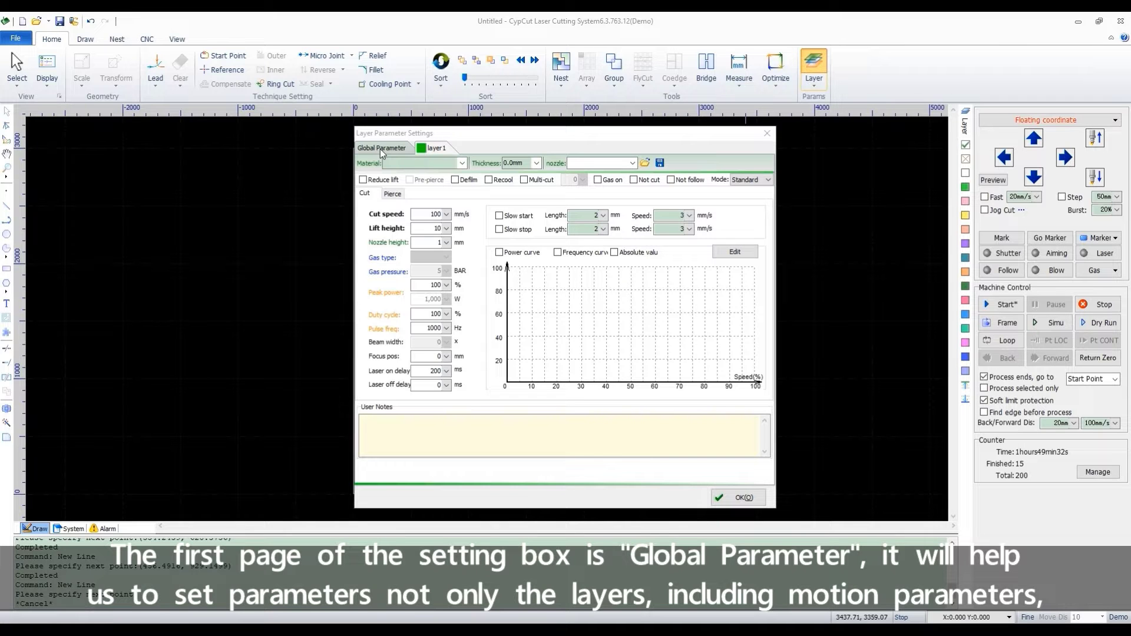
left_click(380, 149)
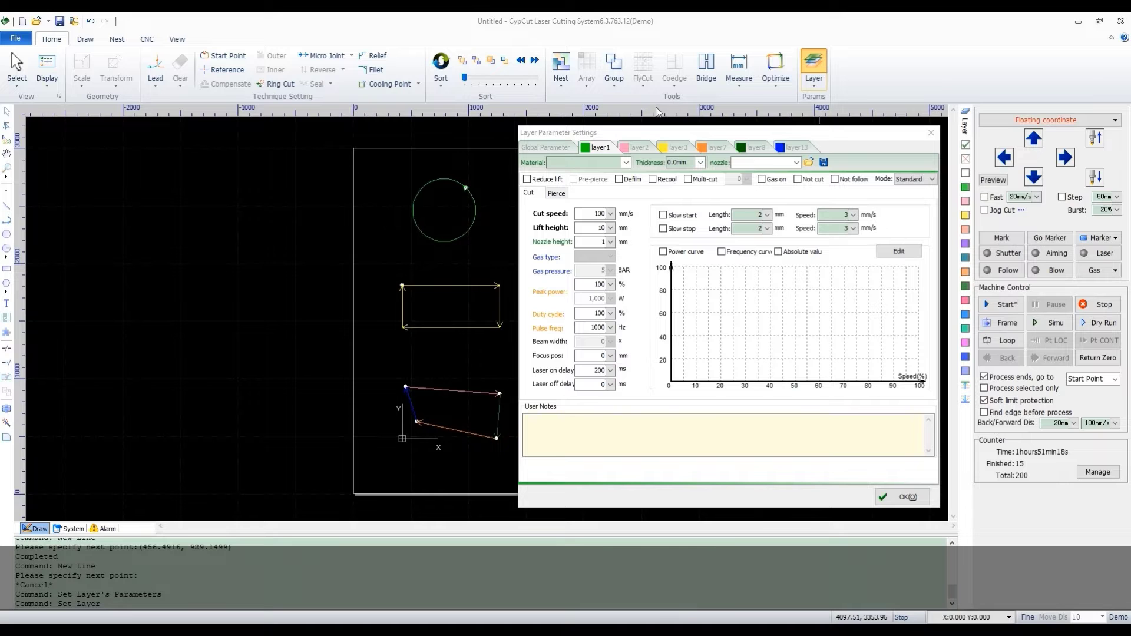
- Browse the layer1, layer2, layer3, layer7, layer8 and layer13 parameter tabs
left_click(597, 151)
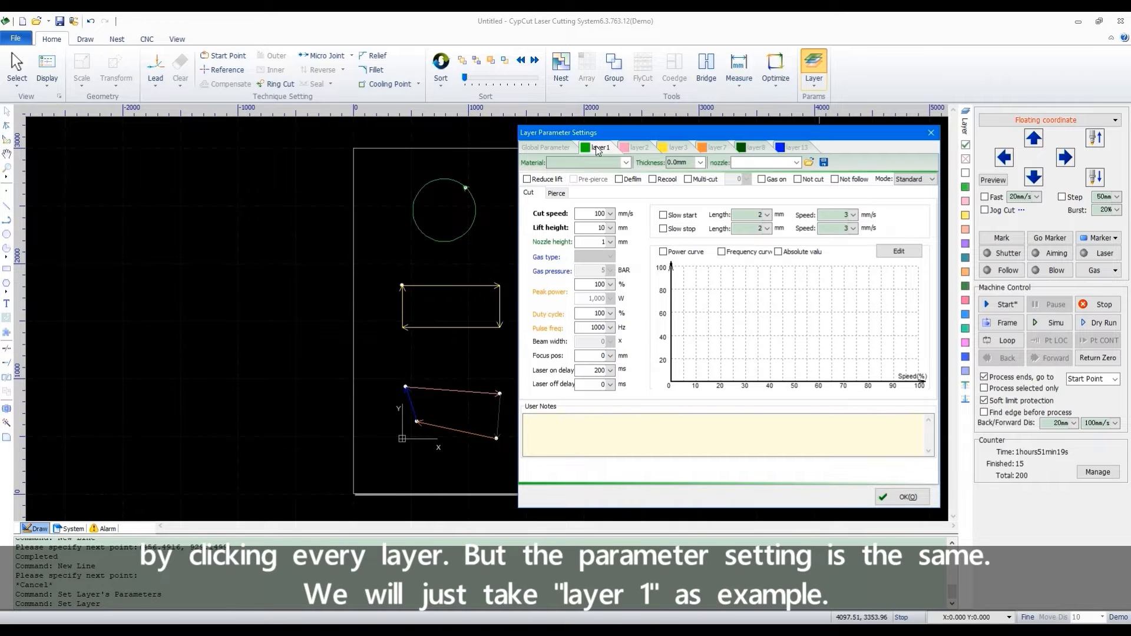
left_click(640, 148)
left_click(677, 148)
left_click(716, 148)
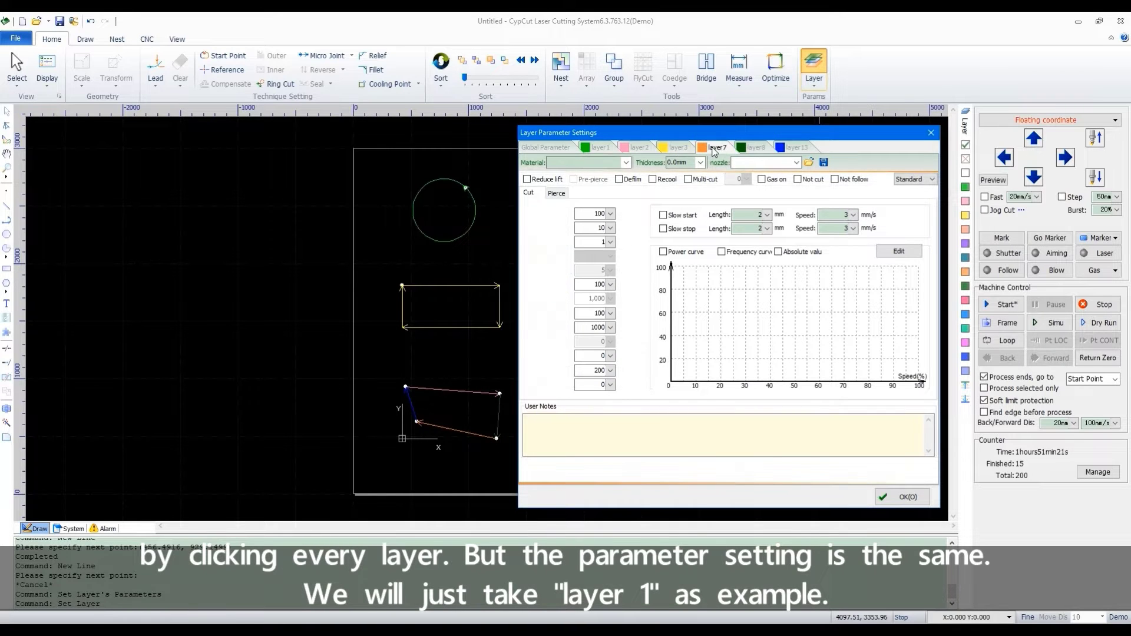
left_click(762, 149)
left_click(789, 149)
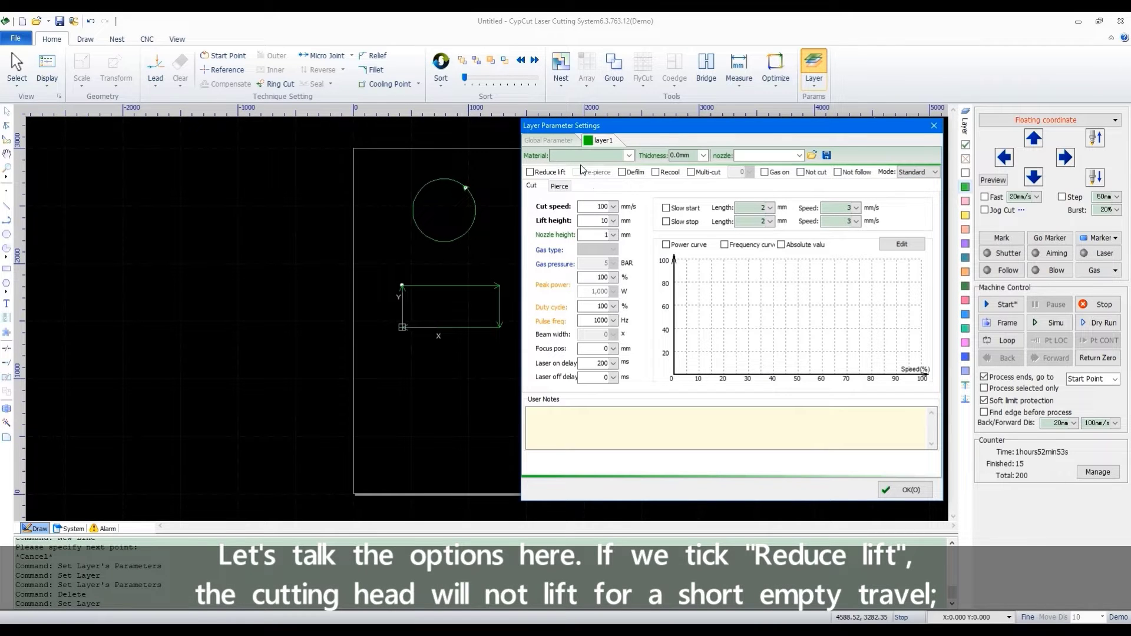
- Enable Reduce lift on the Cut tab and Pre-pierce on the Pierce tab for layer1
left_click(530, 172)
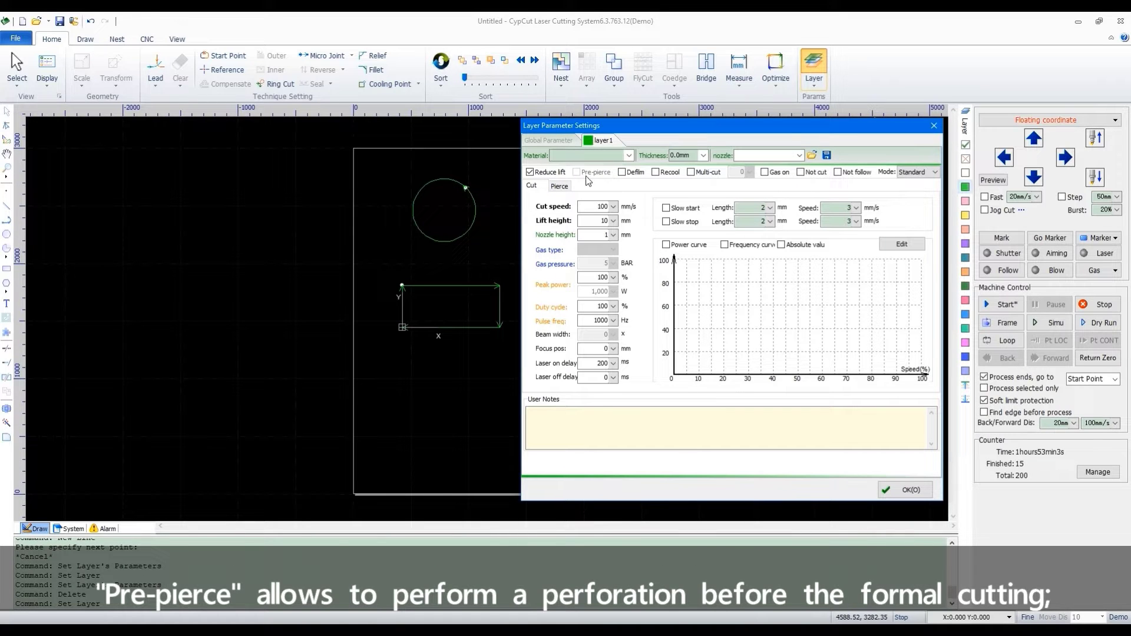
left_click(560, 186)
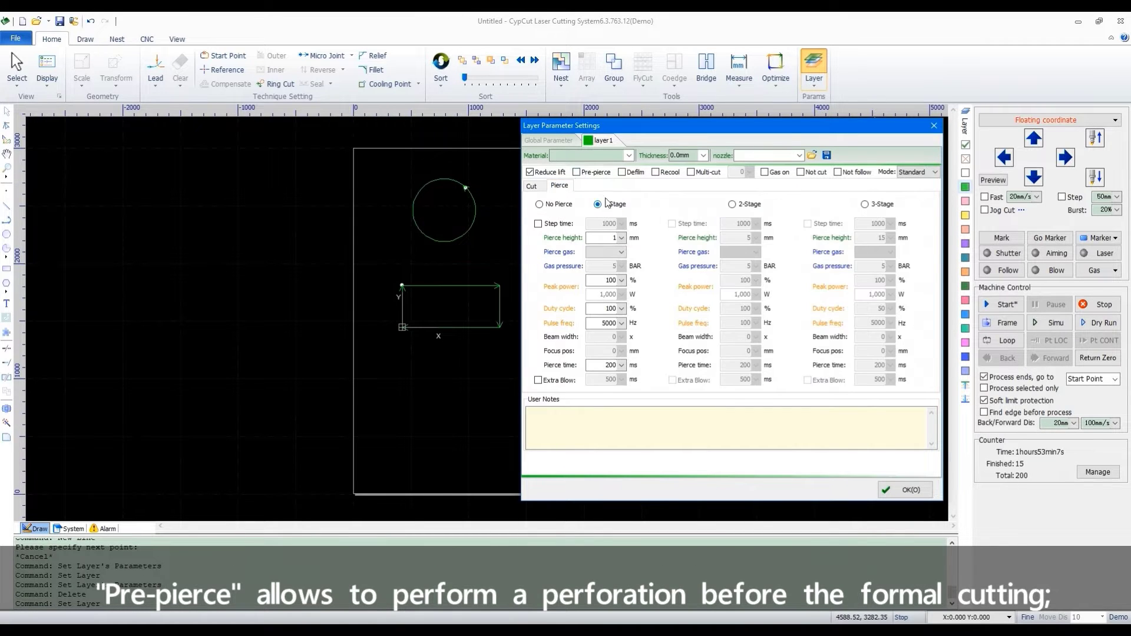
left_click(577, 172)
left_click(532, 186)
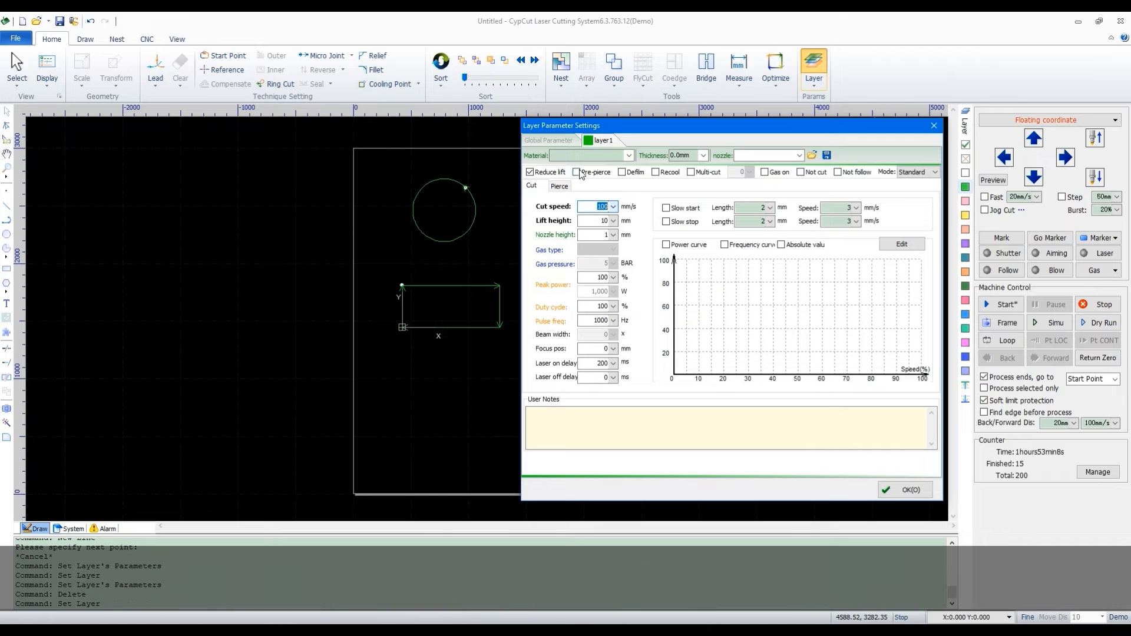
left_click(623, 173)
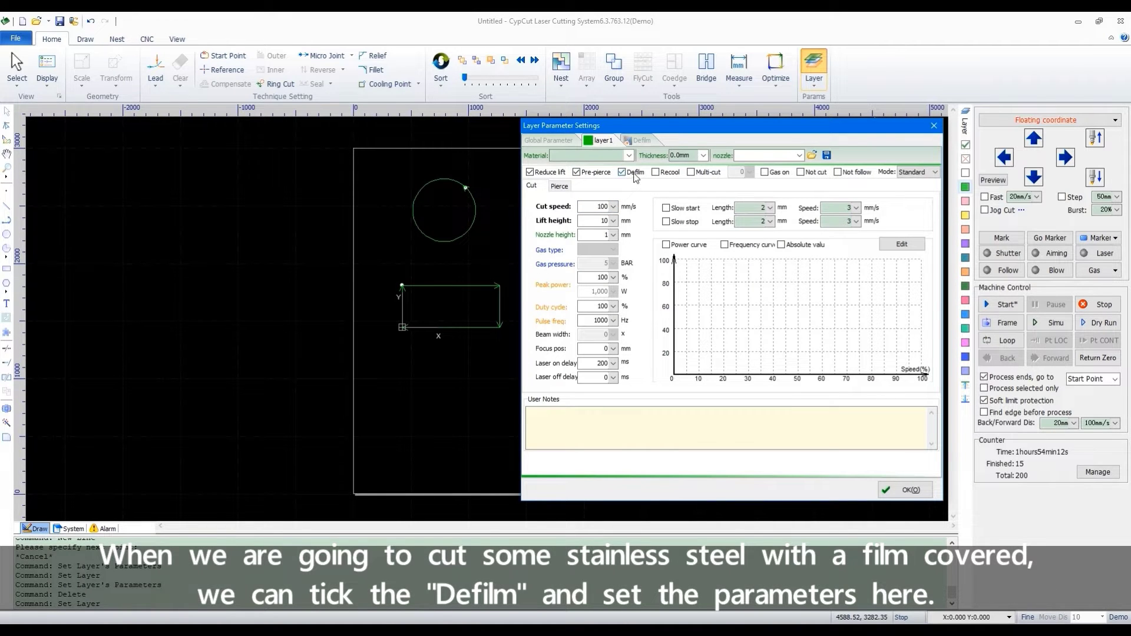
left_click(638, 141)
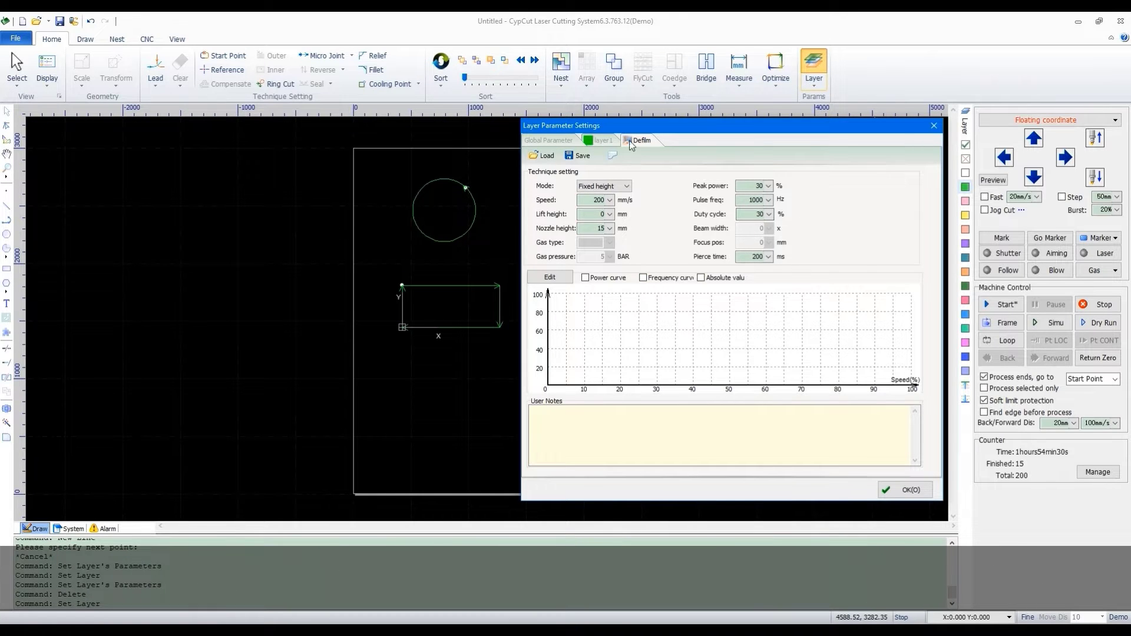
left_click(602, 141)
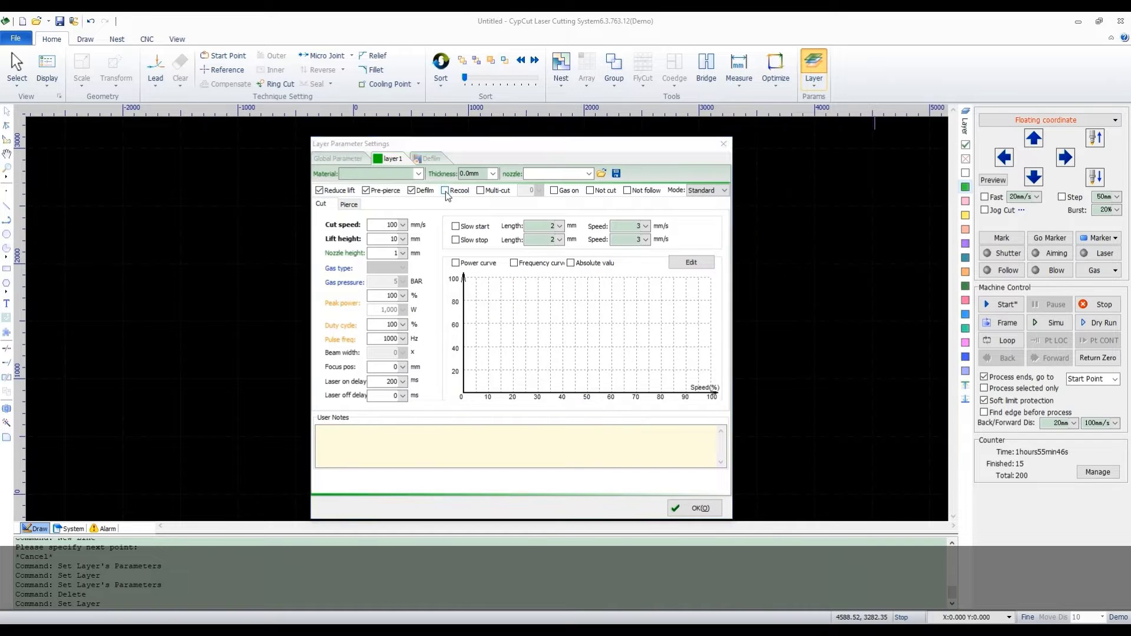
- Tick Recool, Multi-cut with 3 passes, Gas on and Not follow for layer1
left_click(445, 190)
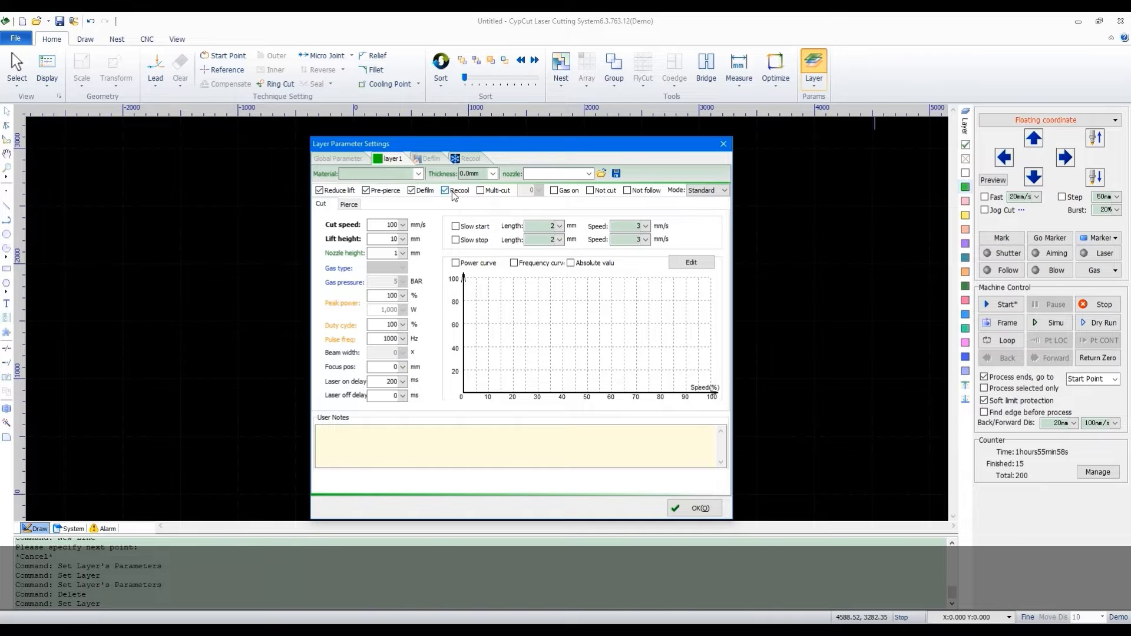
left_click(488, 192)
left_click(533, 193)
left_click(559, 194)
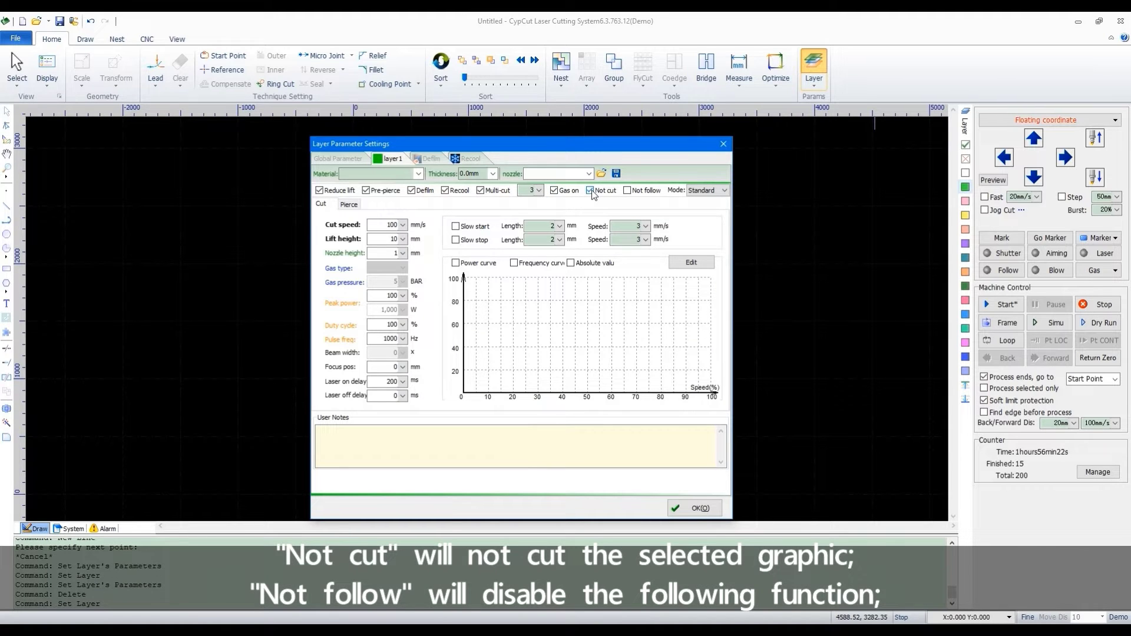
left_click(629, 192)
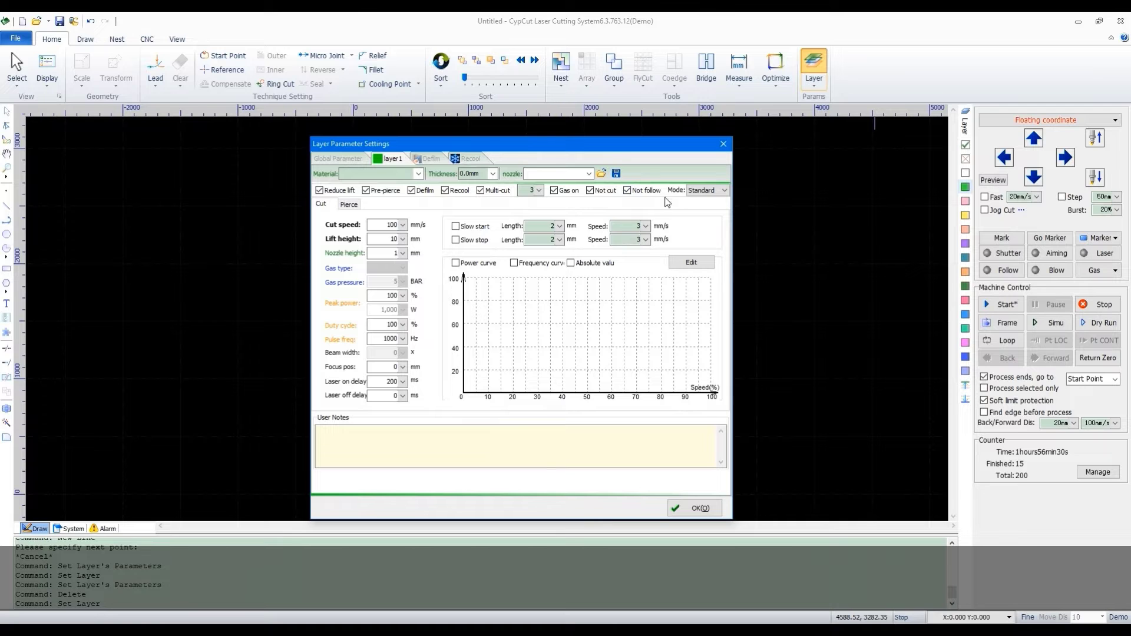
left_click(706, 192)
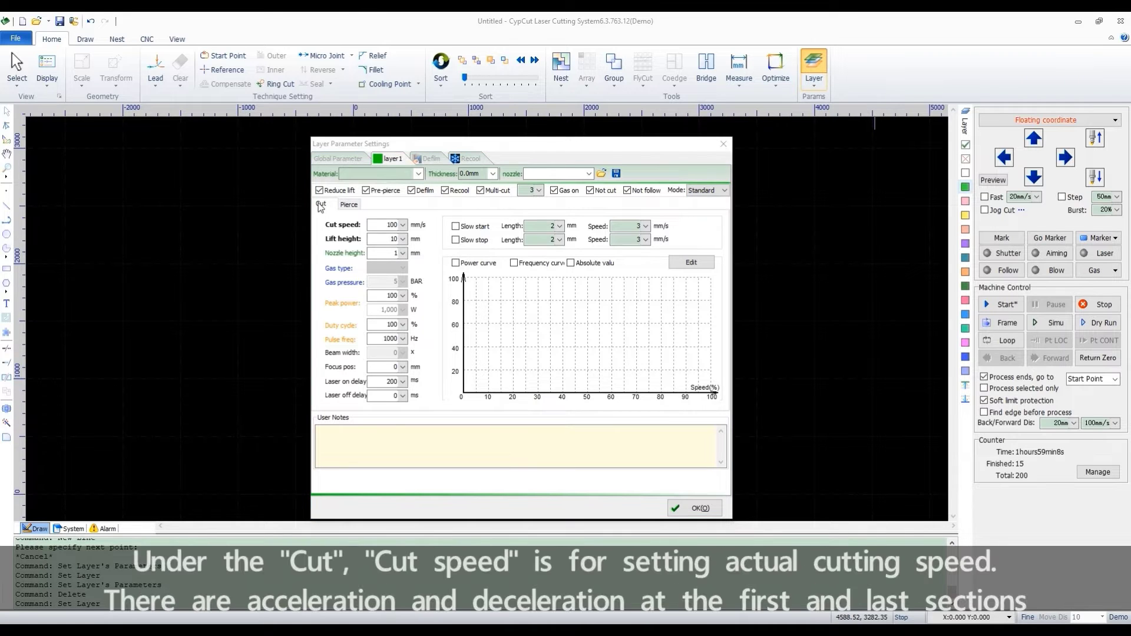
- Move past the lift height field and set layer1's nozzle height to 5 mm
left_click(328, 204)
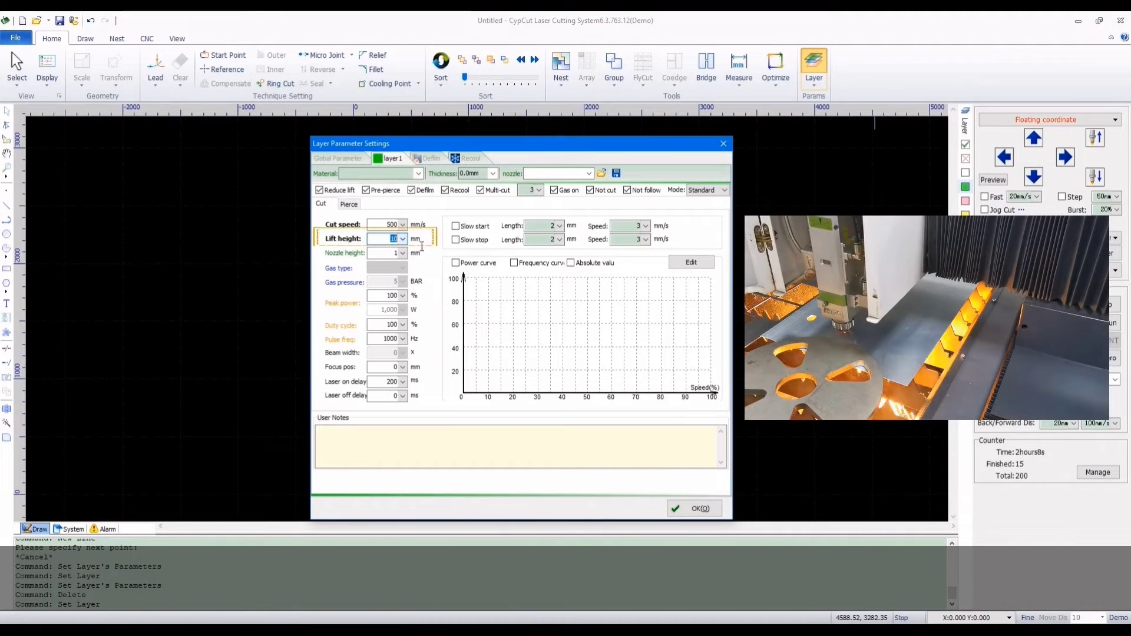
double_click(390, 239)
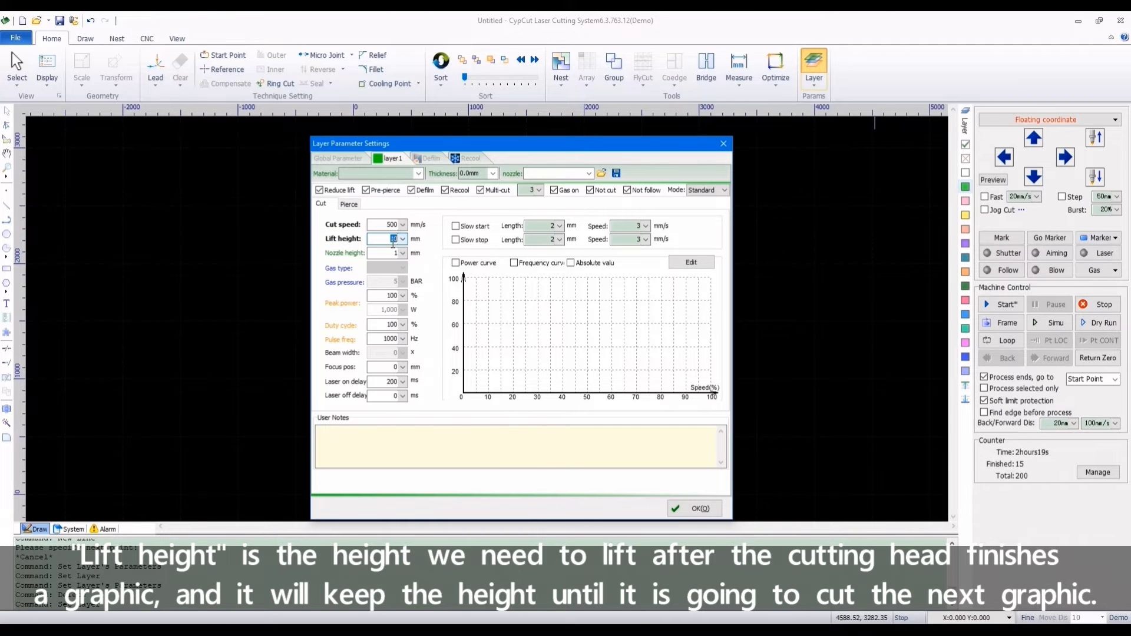
key("Tab")
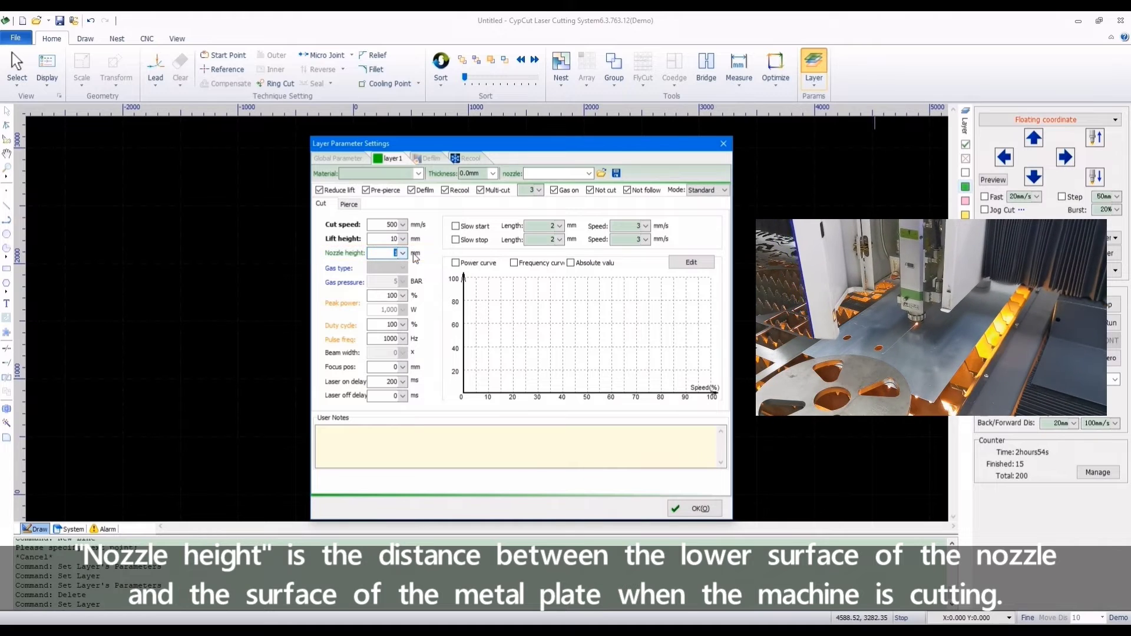
type("5")
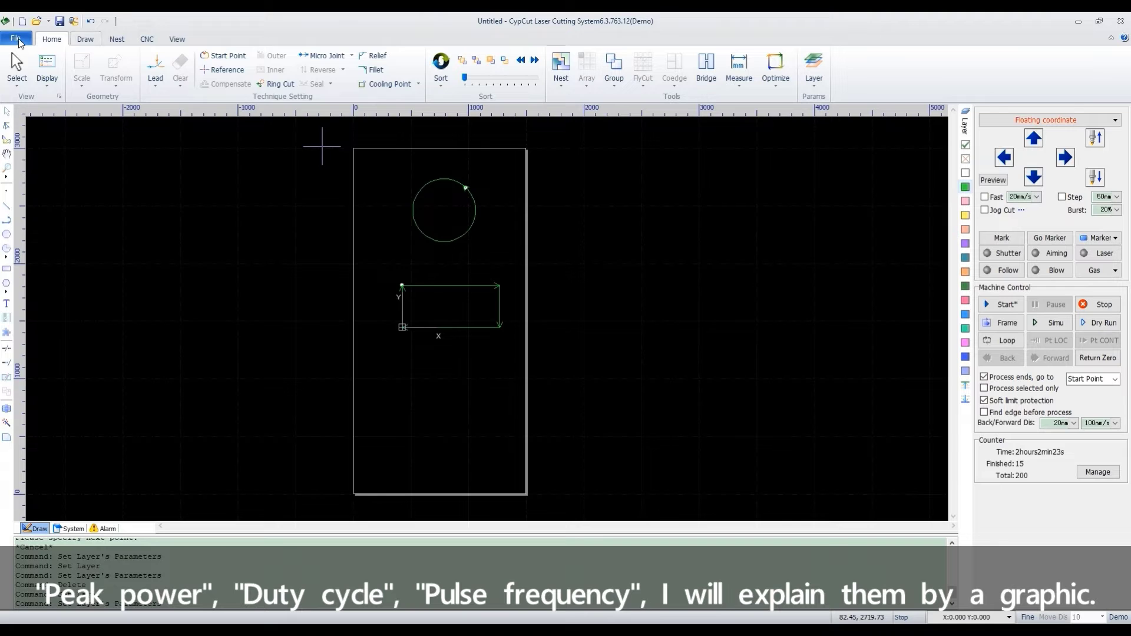
- Import Part 8.dxf at its original location, then reopen the layer settings
left_click(16, 38)
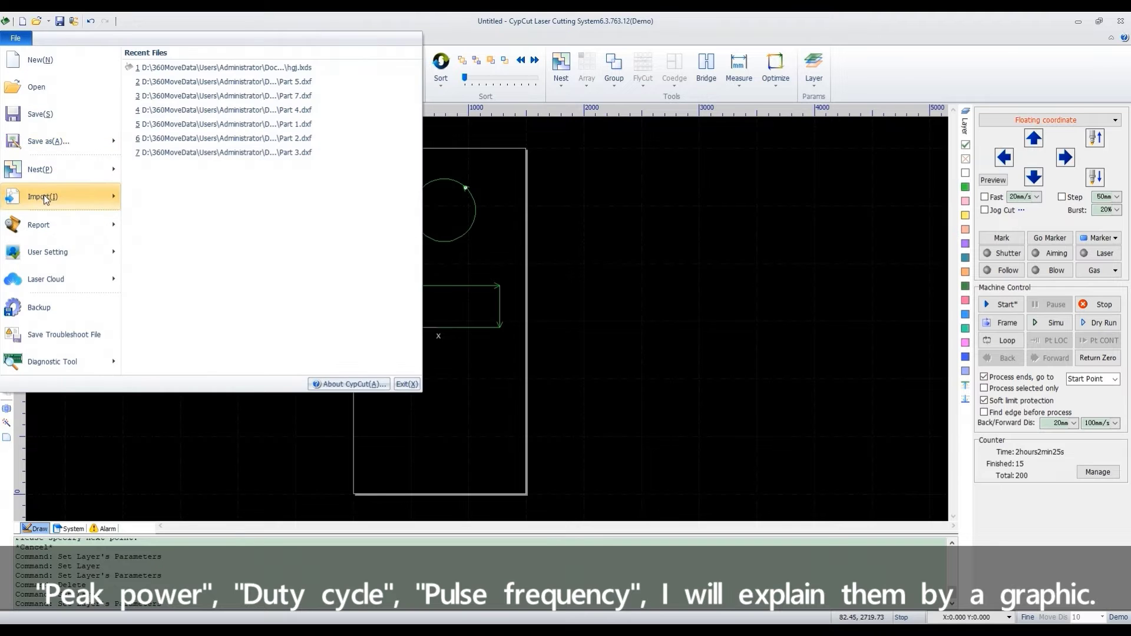
mouse_move(44, 196)
left_click(222, 114)
scroll(528, 299, "down", 2)
left_click(432, 333)
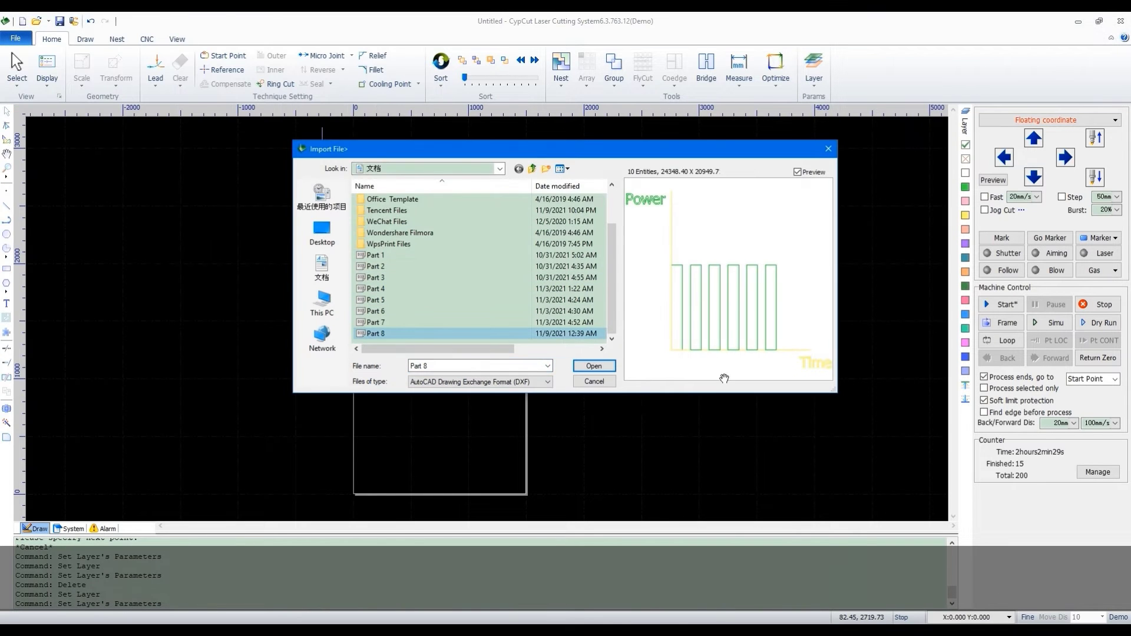
left_click(588, 366)
left_click(235, 480)
left_click(814, 67)
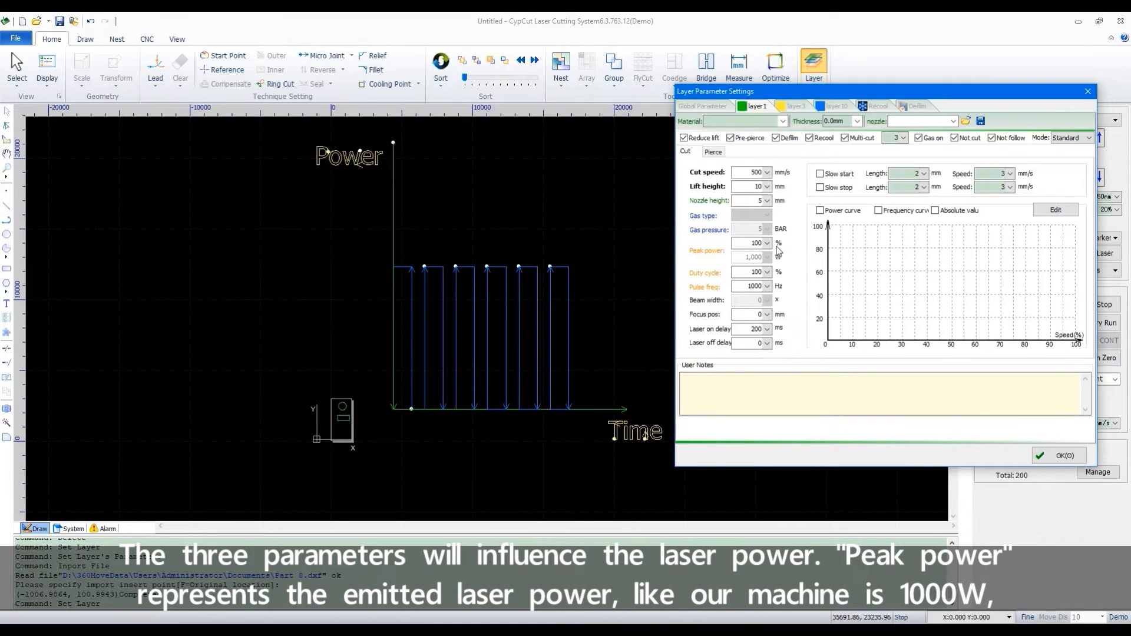
double_click(756, 243)
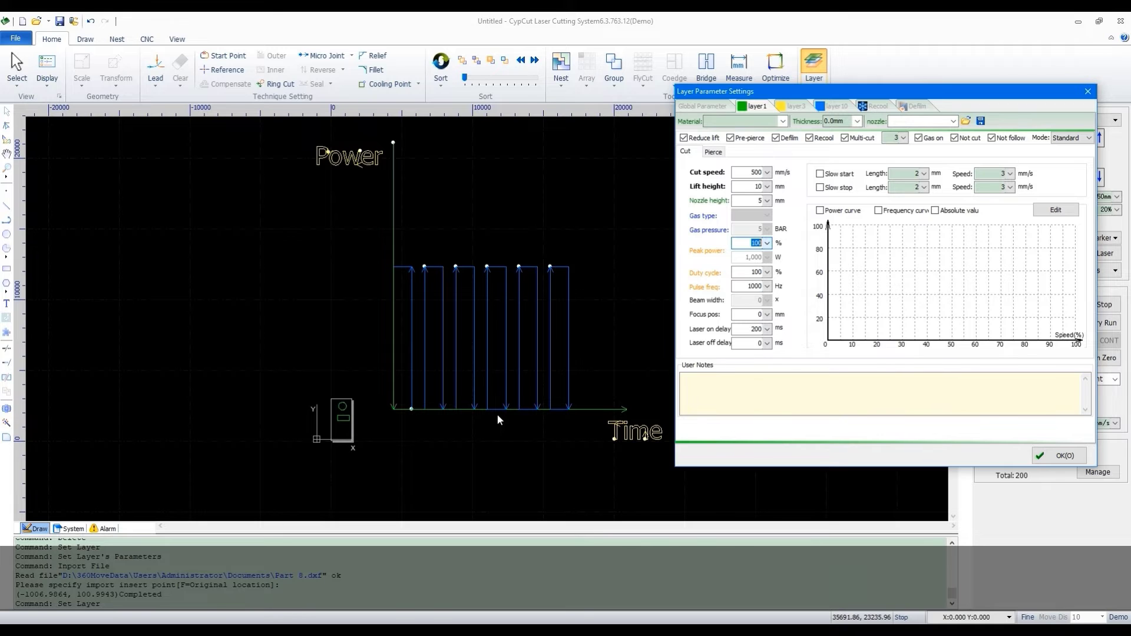
- Enter 50 as layer1's duty cycle percentage
double_click(758, 273)
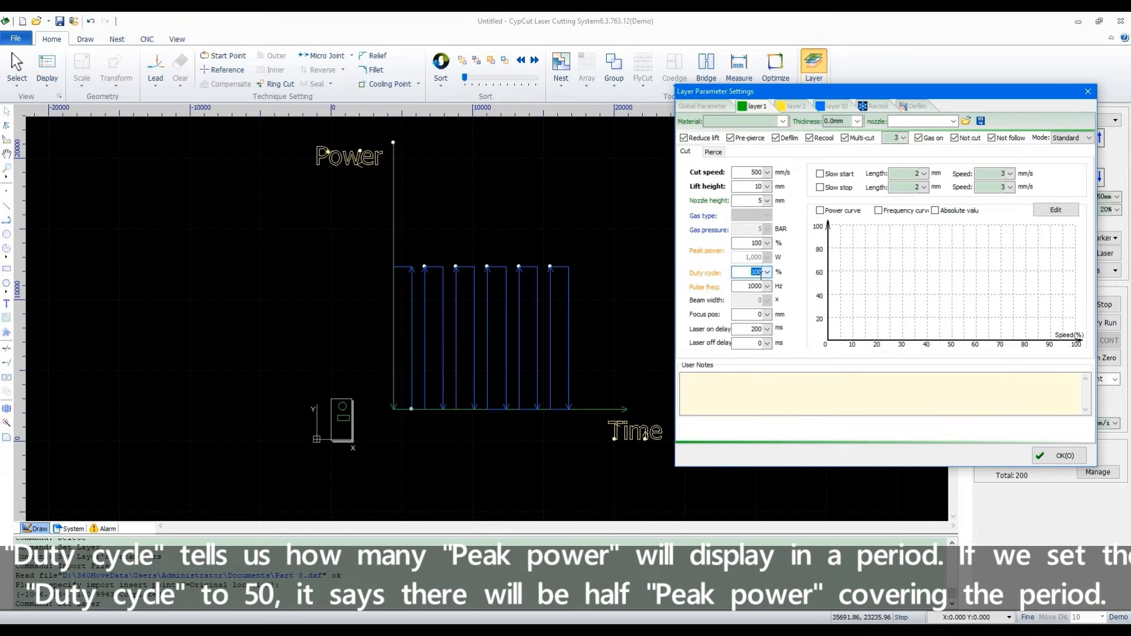
type("50")
left_click(606, 322)
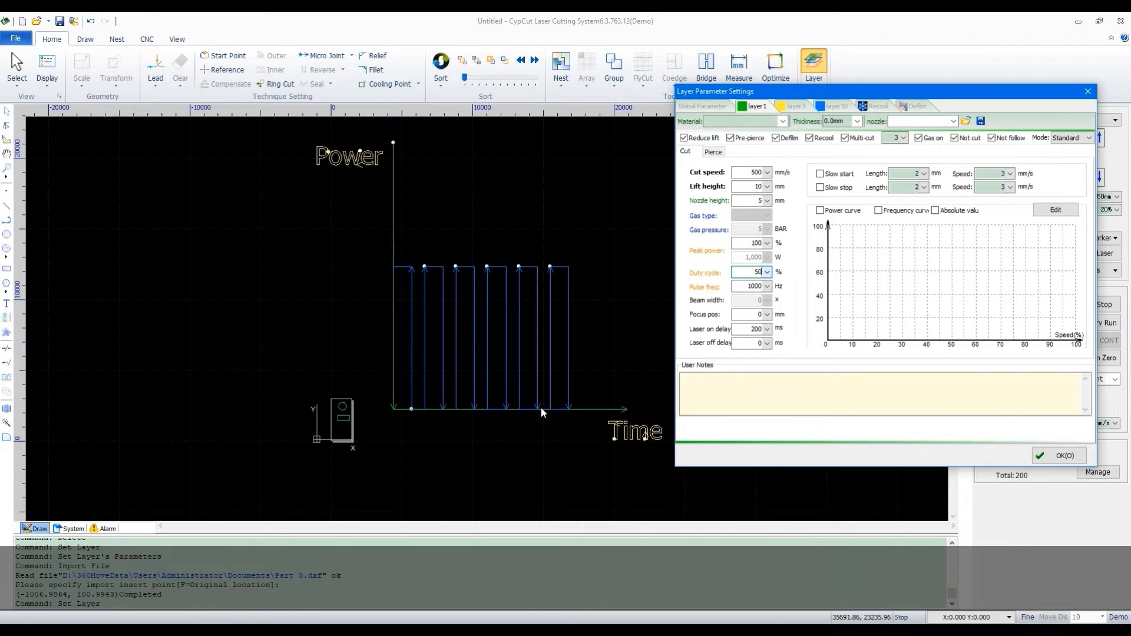
double_click(749, 287)
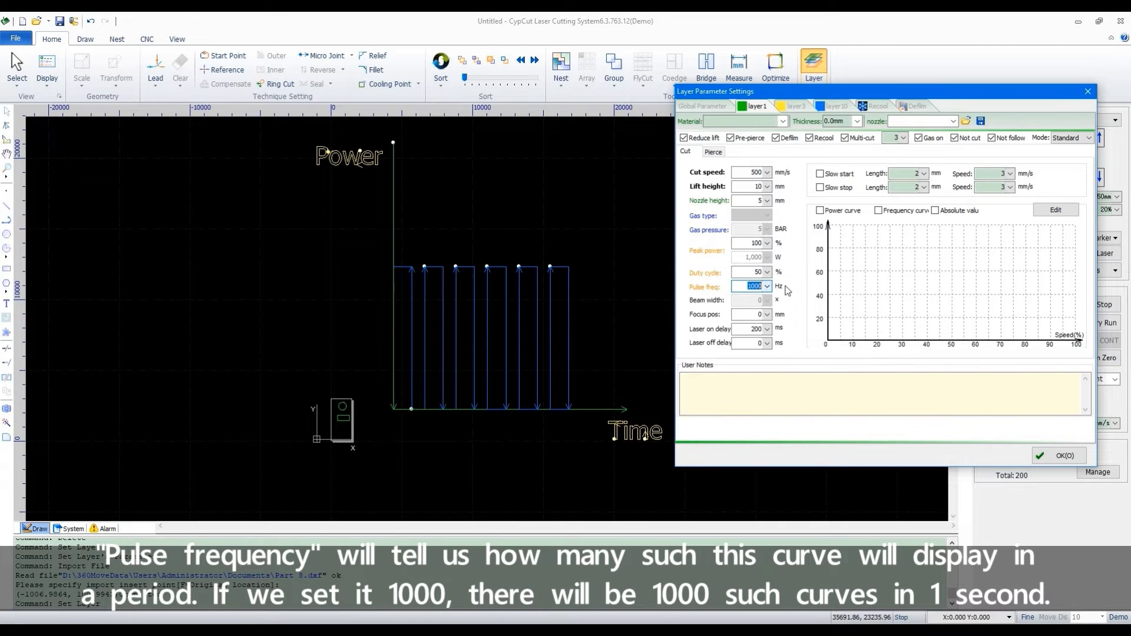
left_click(767, 287)
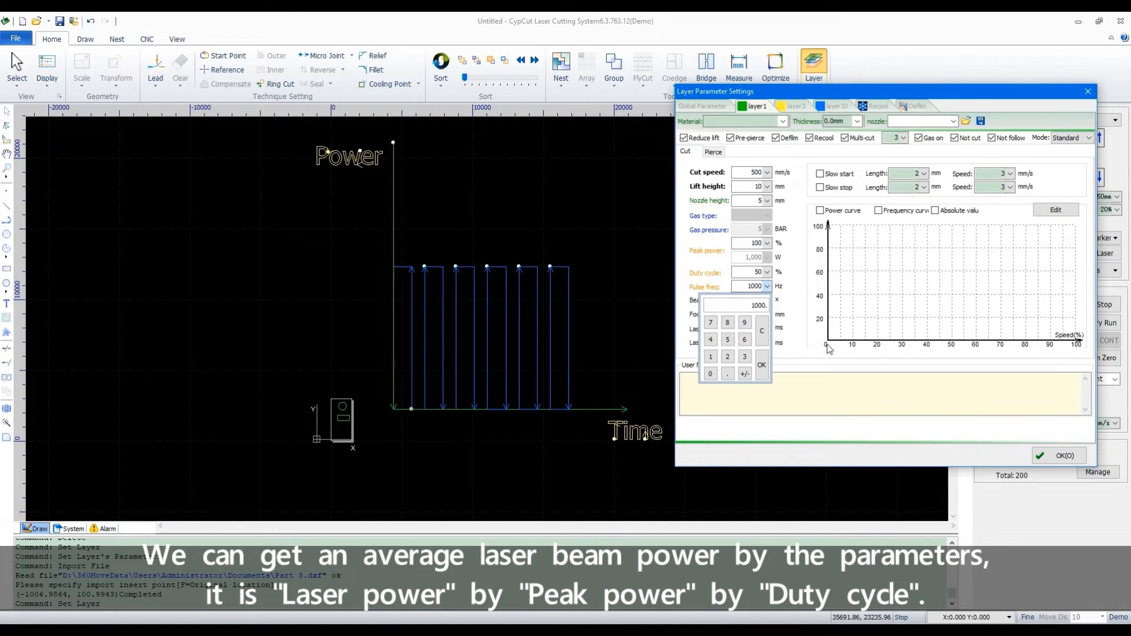
left_click(784, 277)
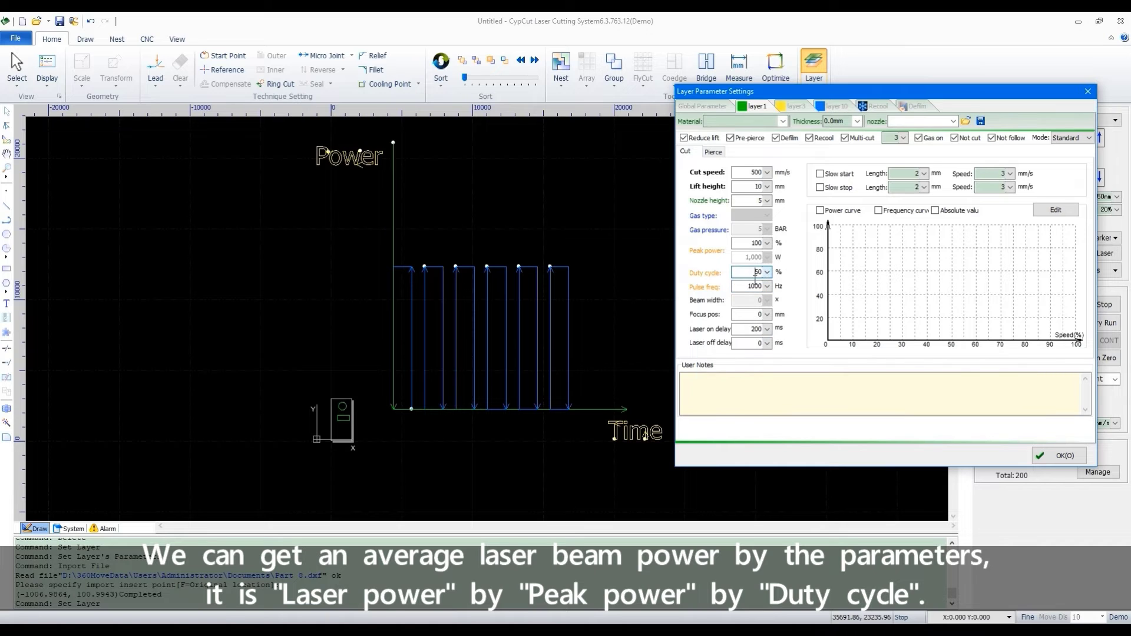
double_click(756, 274)
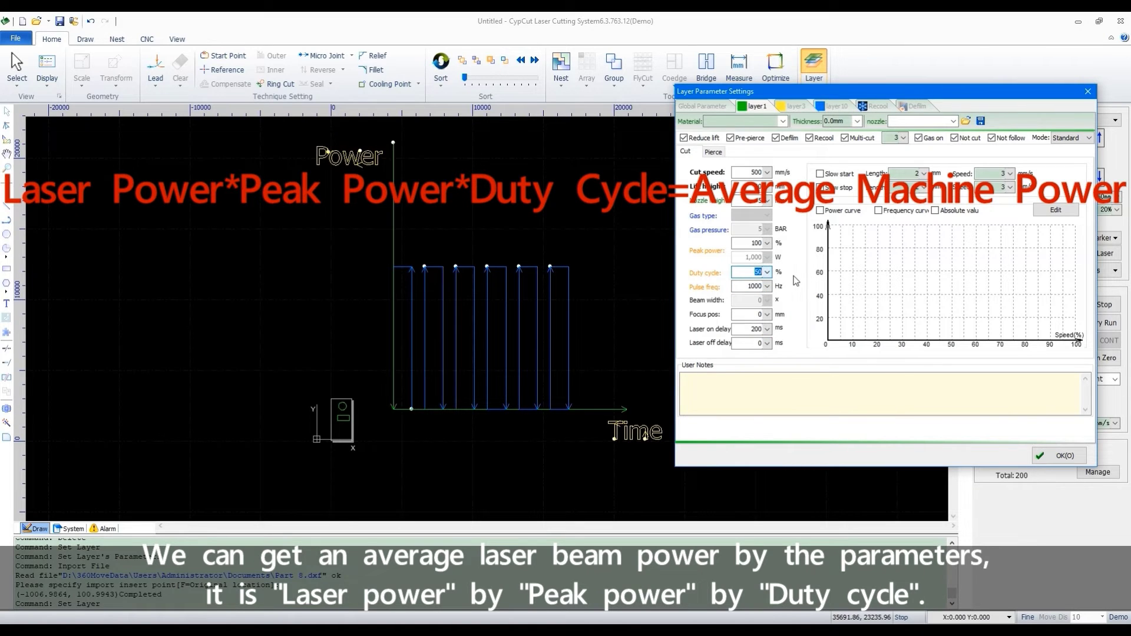
double_click(759, 243)
double_click(772, 275)
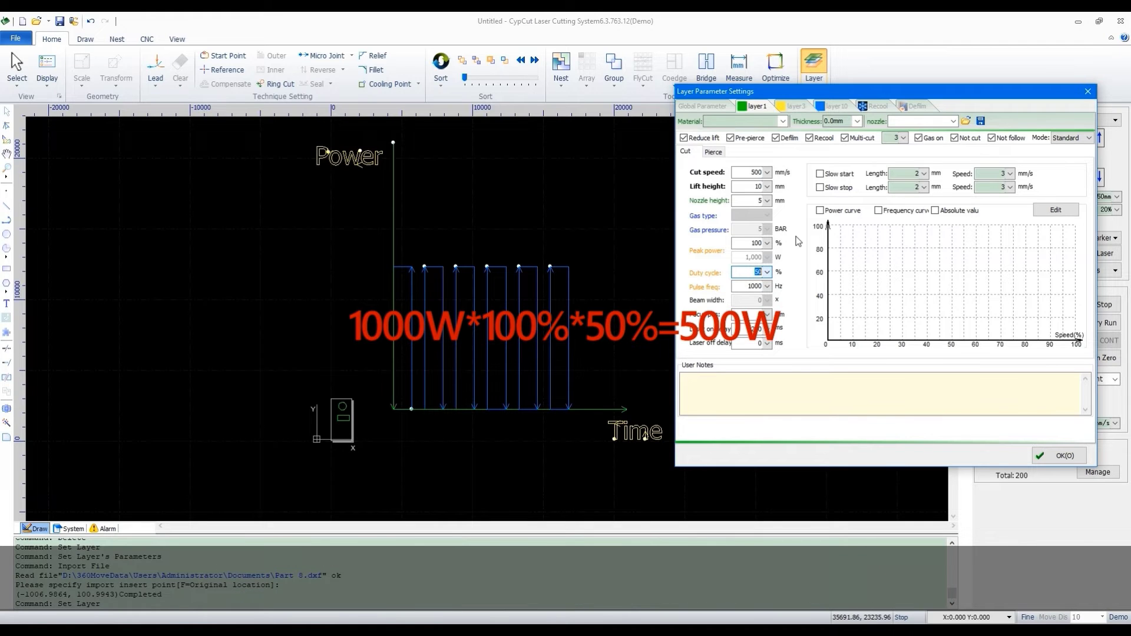
left_click(946, 16)
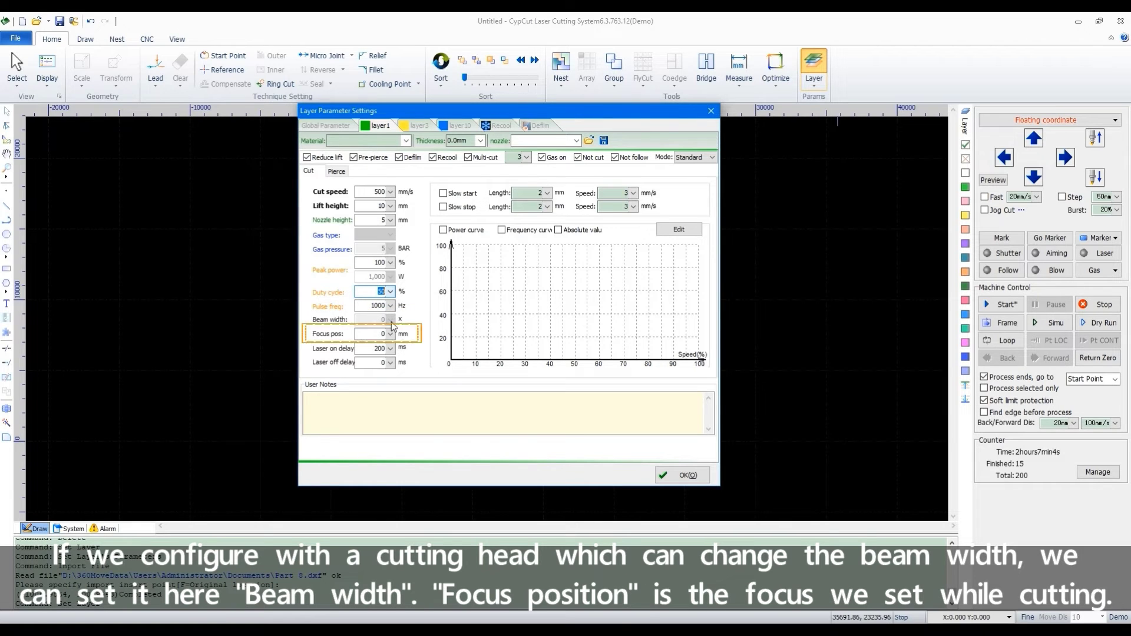
- Set the focus position to 5 mm and check the laser on delay, nozzle height and laser off delay
key("Left")
left_click(381, 334)
type("5")
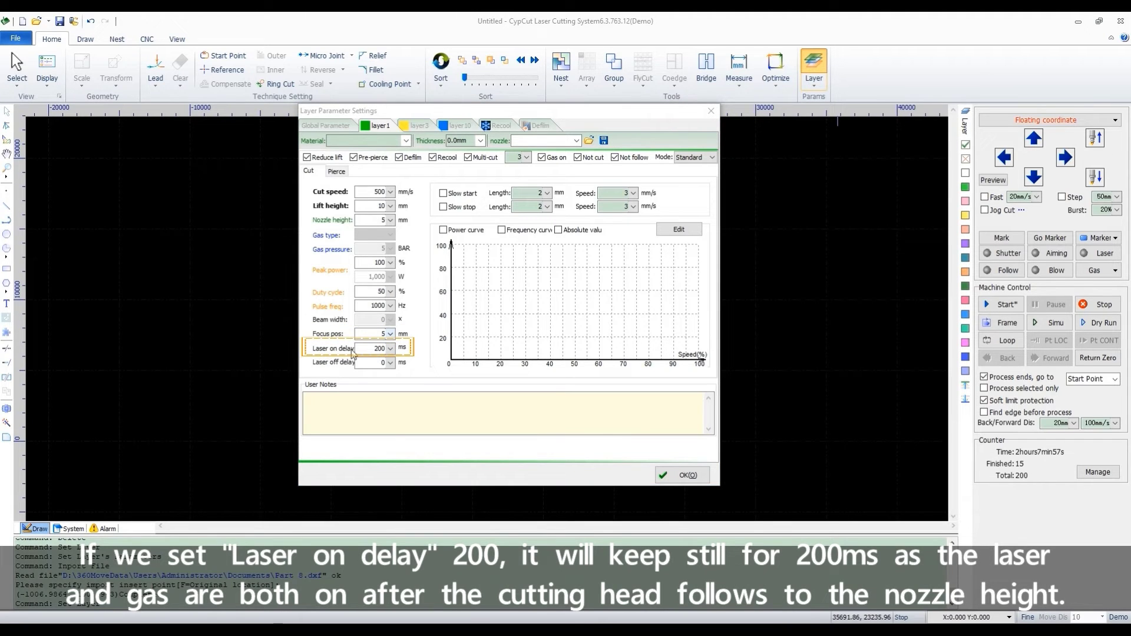
left_click(377, 348)
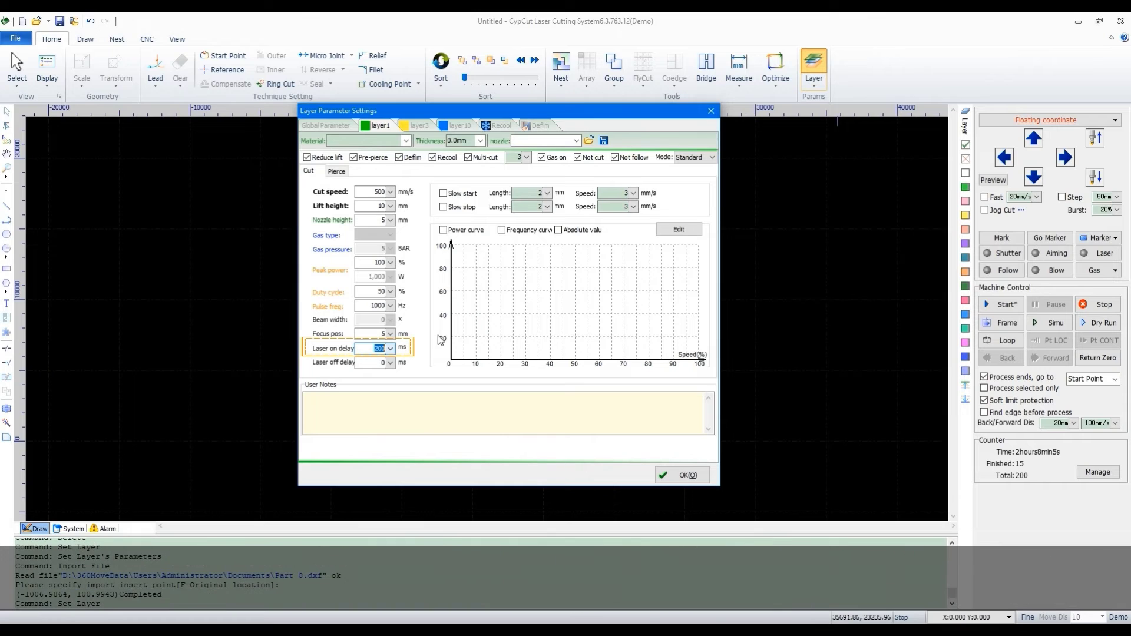
left_click(376, 222)
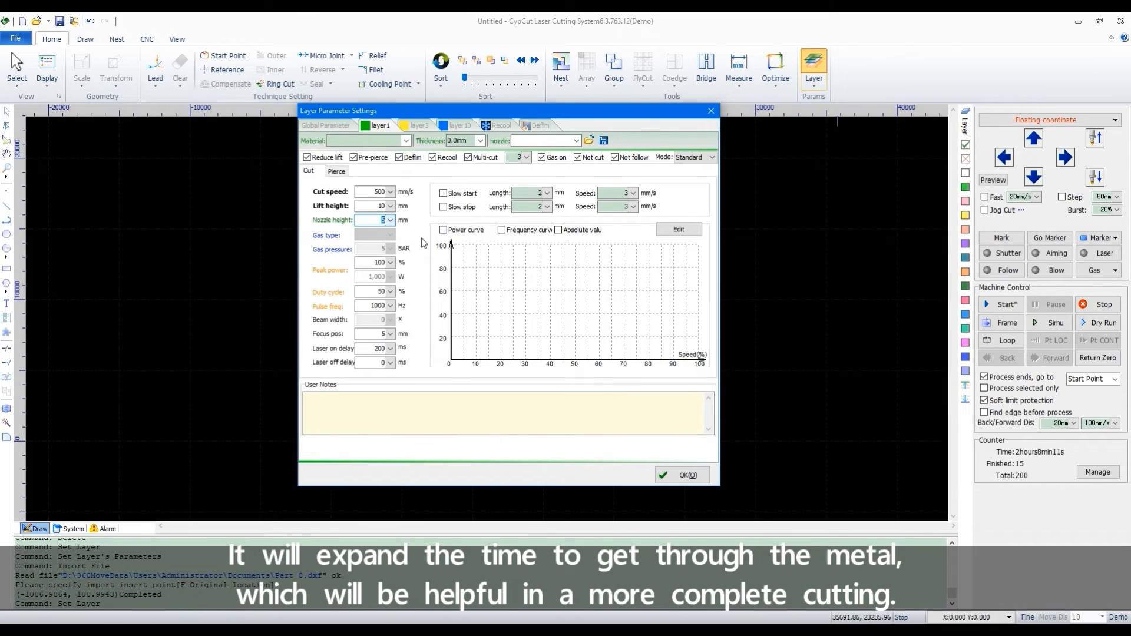
left_click(378, 348)
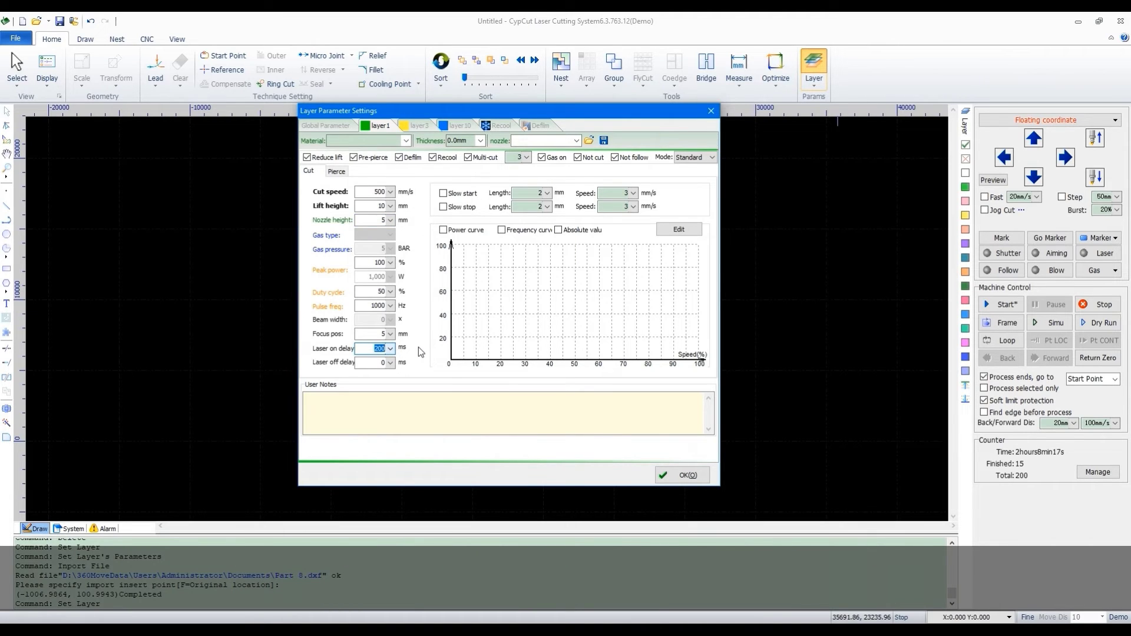
key("Tab")
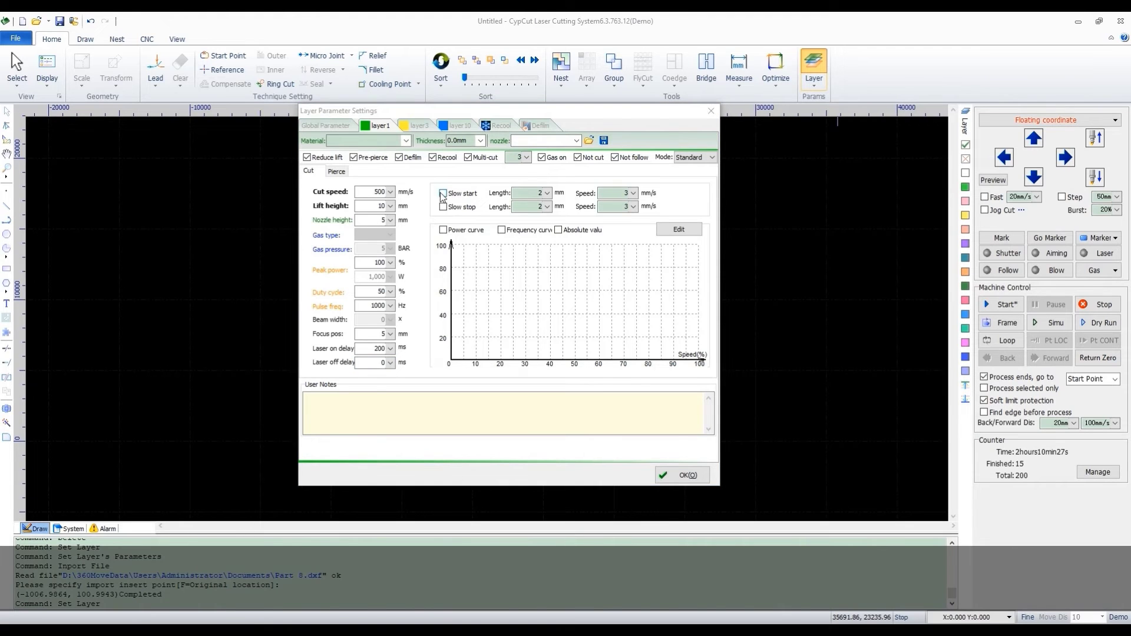
- Turn on Slow start and check the 2 mm length and 3 mm/s speed values
left_click(443, 195)
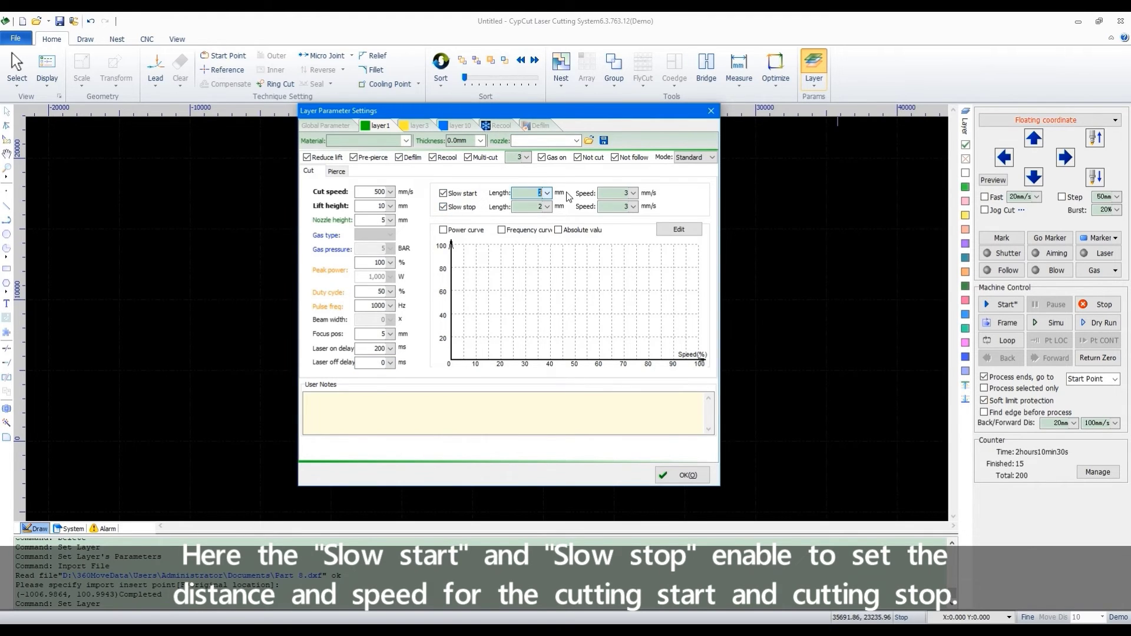
double_click(540, 206)
double_click(625, 207)
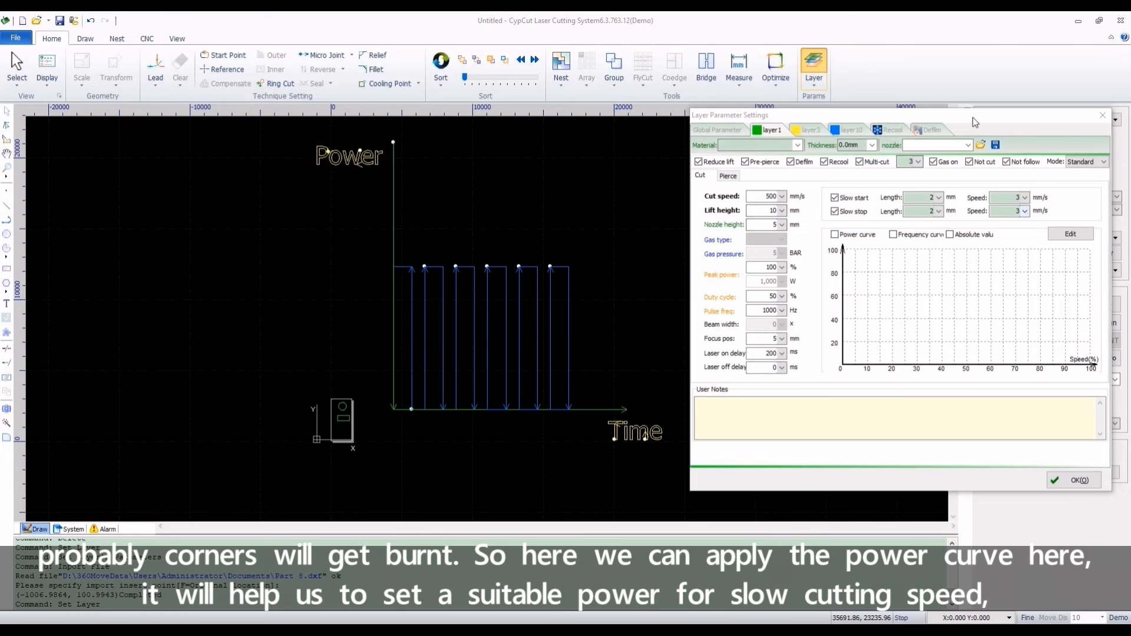
- Move the settings dialog to the centre and tick Power curve and Frequency curve
left_click_drag(975, 122, 645, 117)
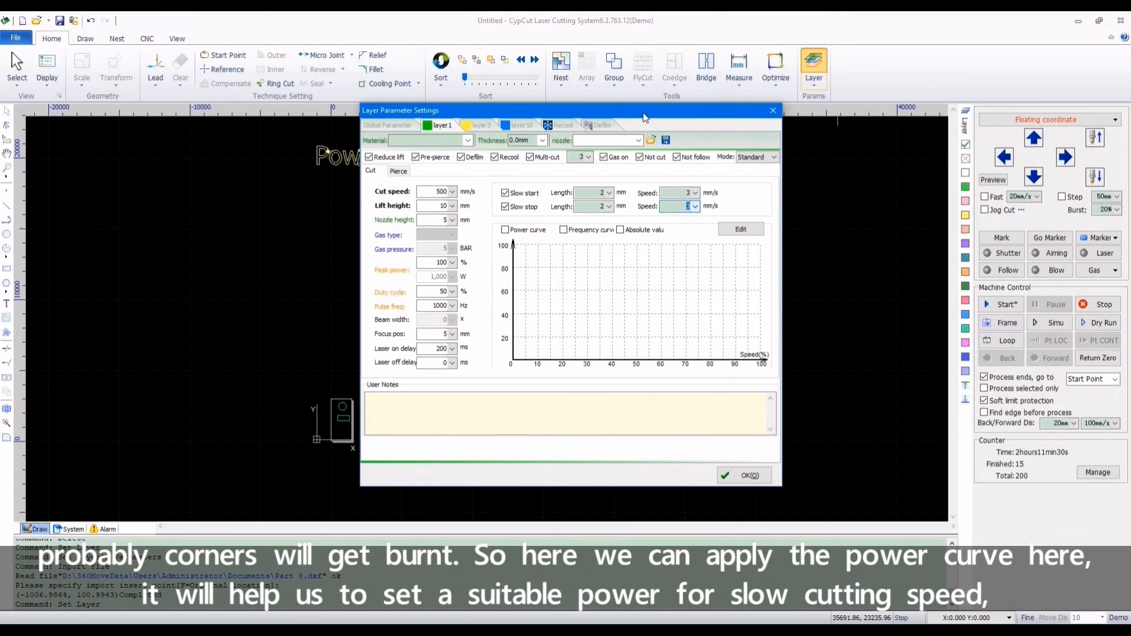
left_click(505, 229)
left_click(565, 231)
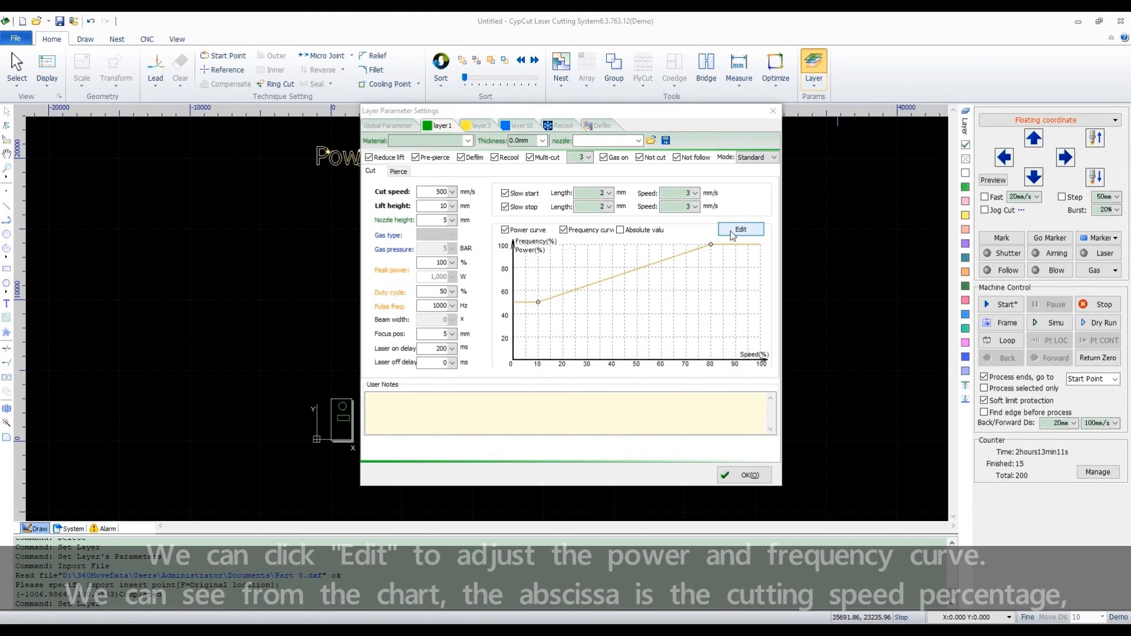
- Open layer 1's Power Curve Editor and compare its Pulse freq and Power curves
left_click(742, 230)
left_click_drag(713, 213, 708, 179)
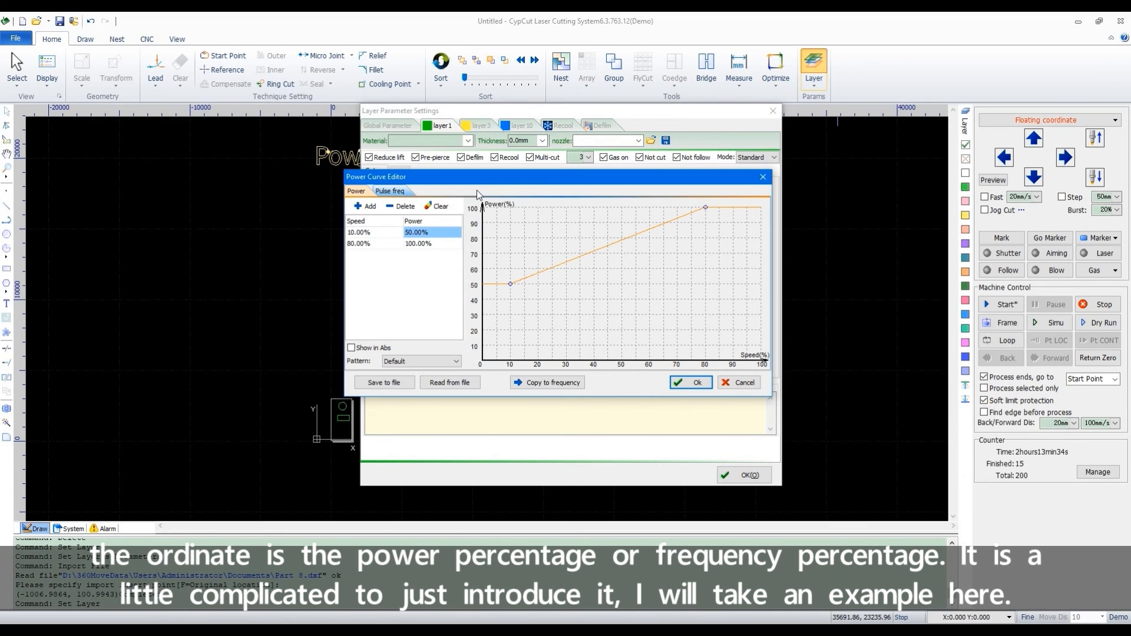
left_click(389, 192)
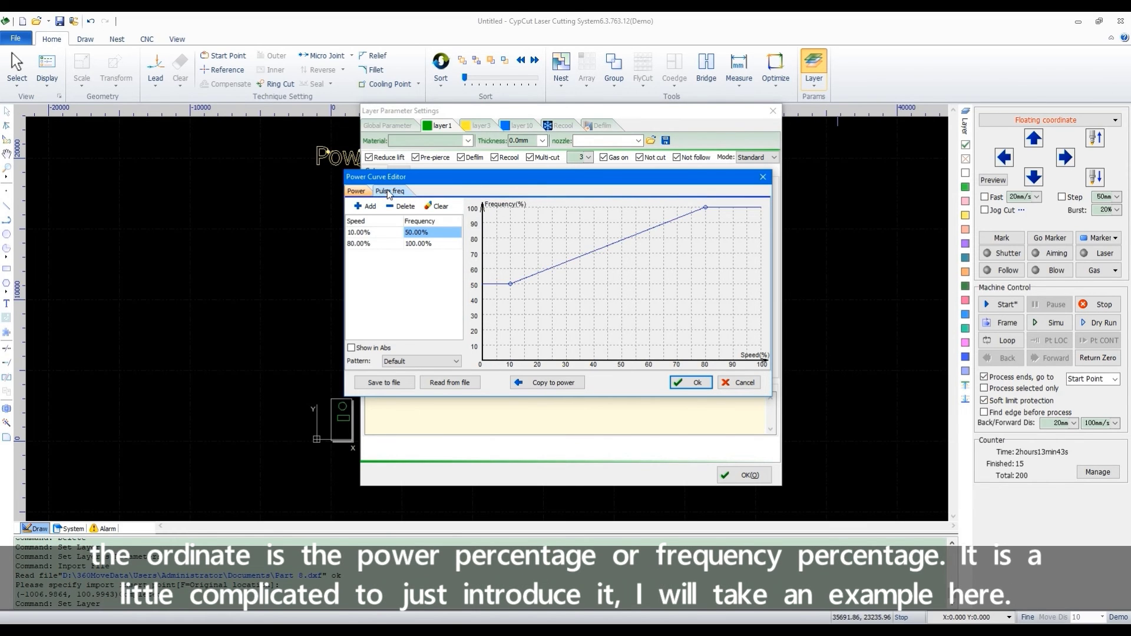
left_click(356, 192)
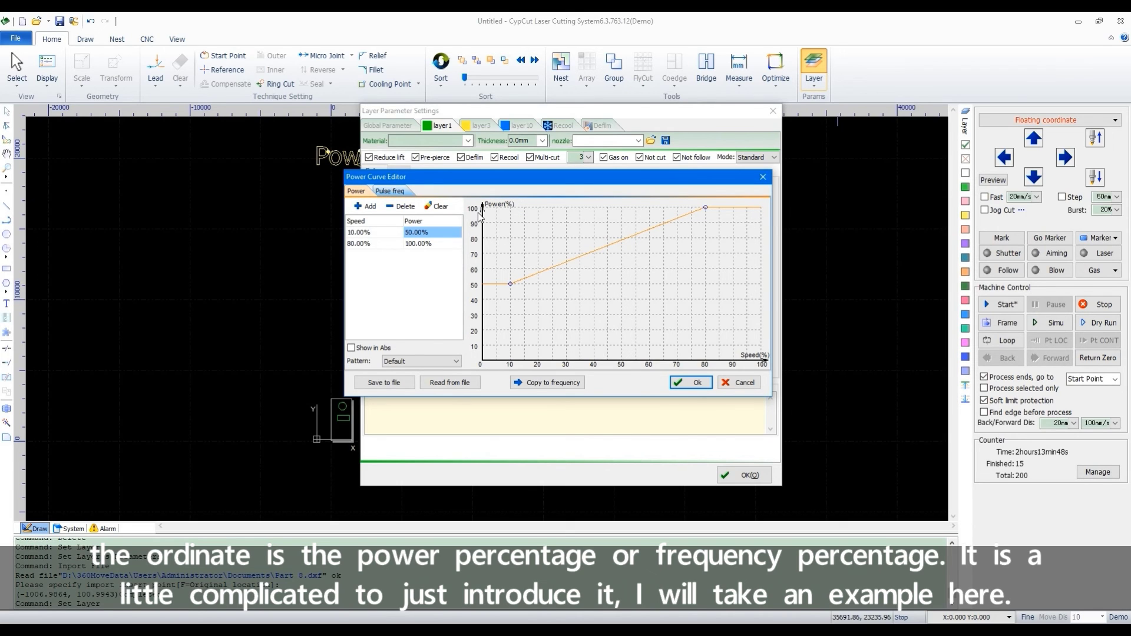
- Set the curve table to row 1 Speed 10, Power 20 and row 2 Speed 90, Power 100
left_click_drag(511, 284, 511, 340)
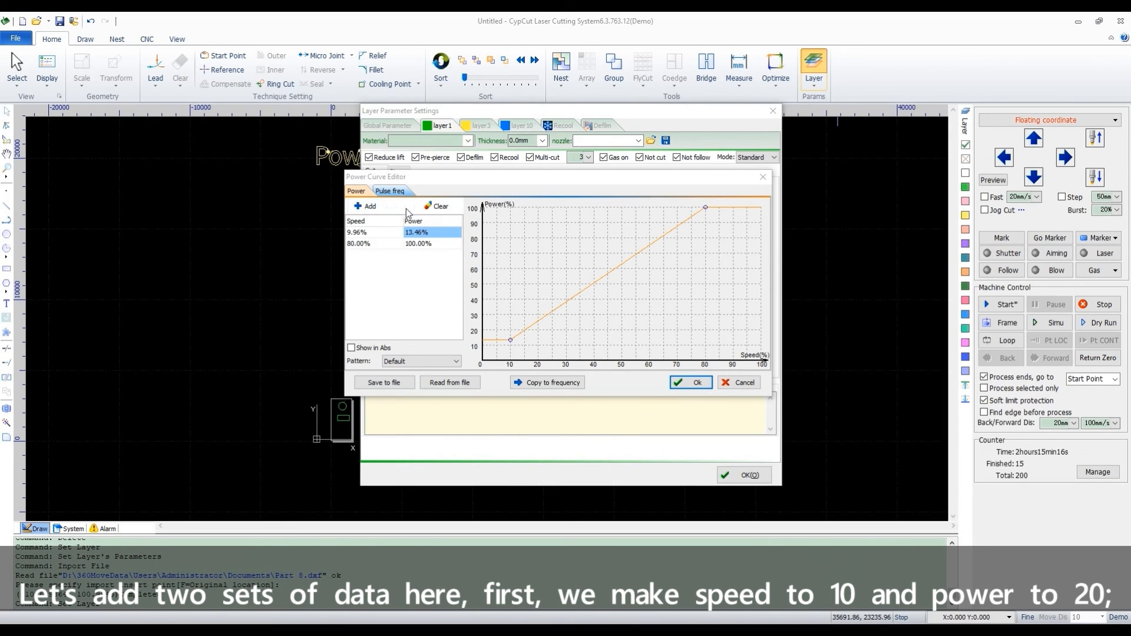
double_click(377, 232)
type("10")
double_click(441, 232)
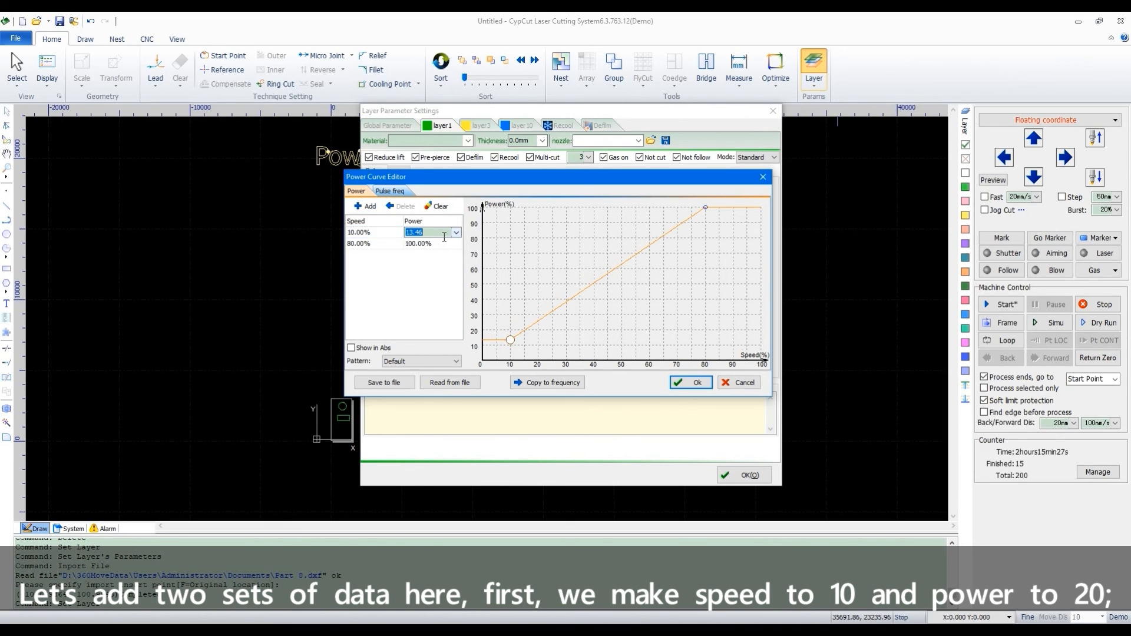
type("20")
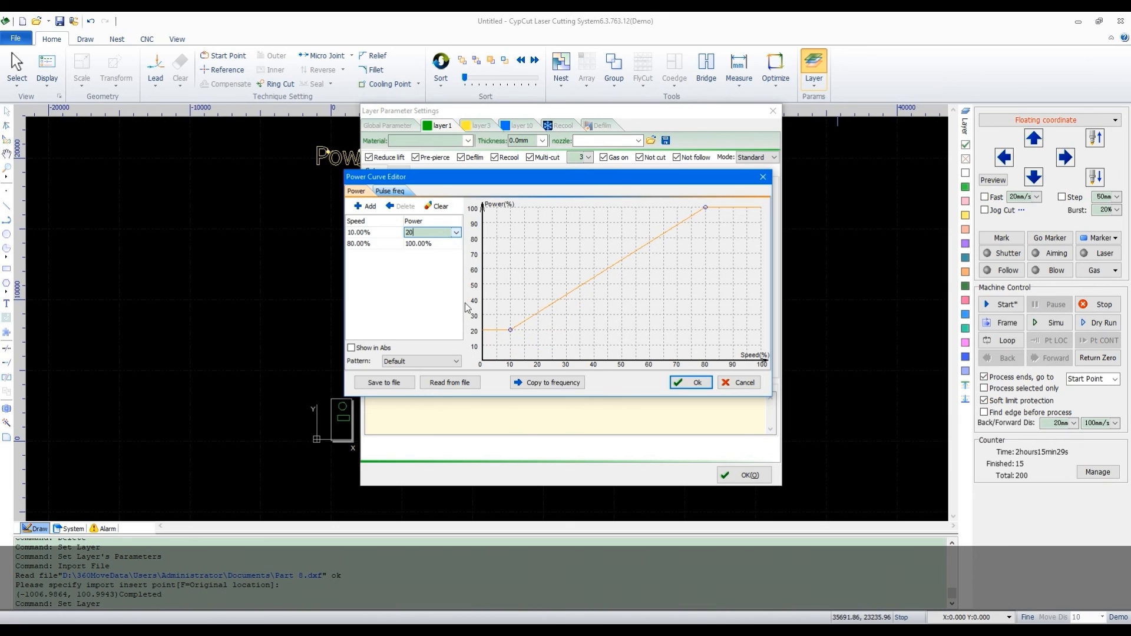
double_click(373, 244)
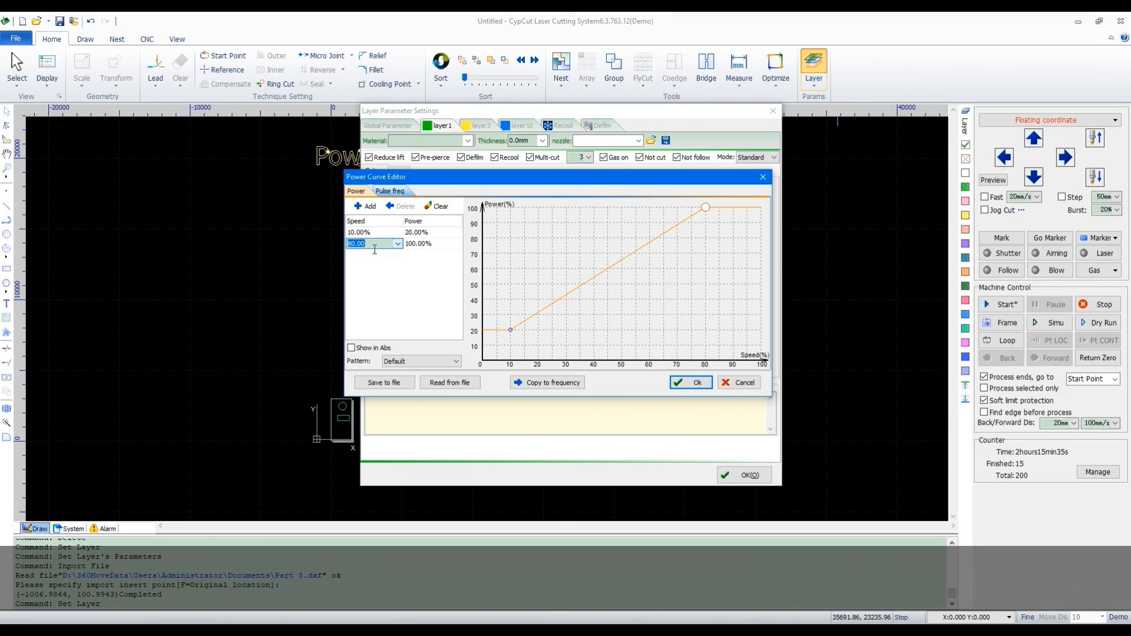
type("90")
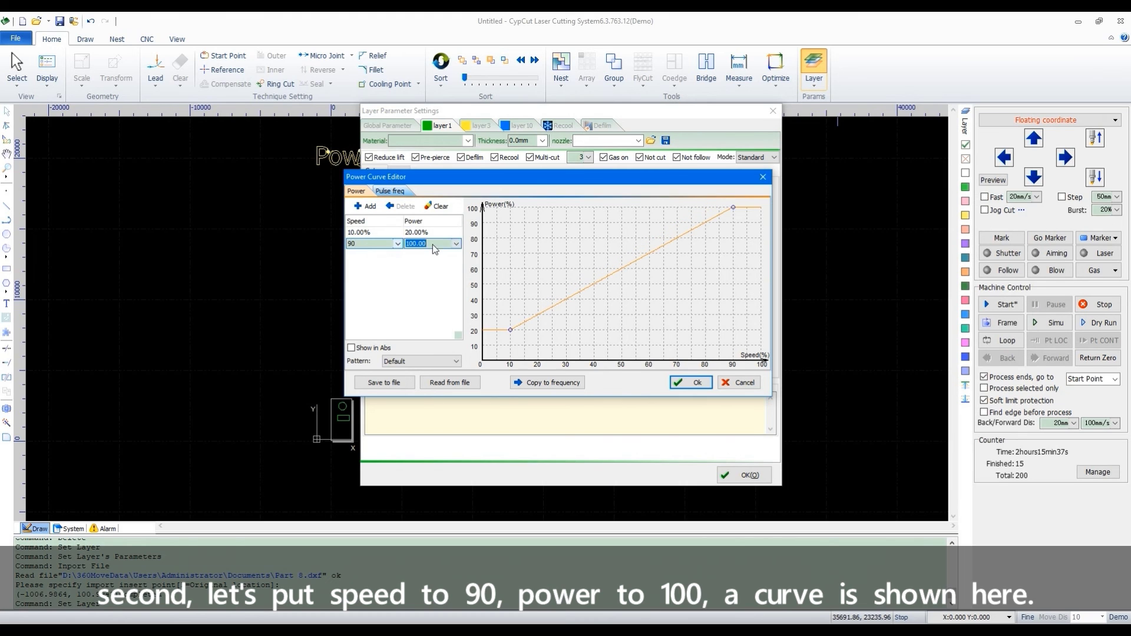
double_click(433, 245)
left_click(430, 274)
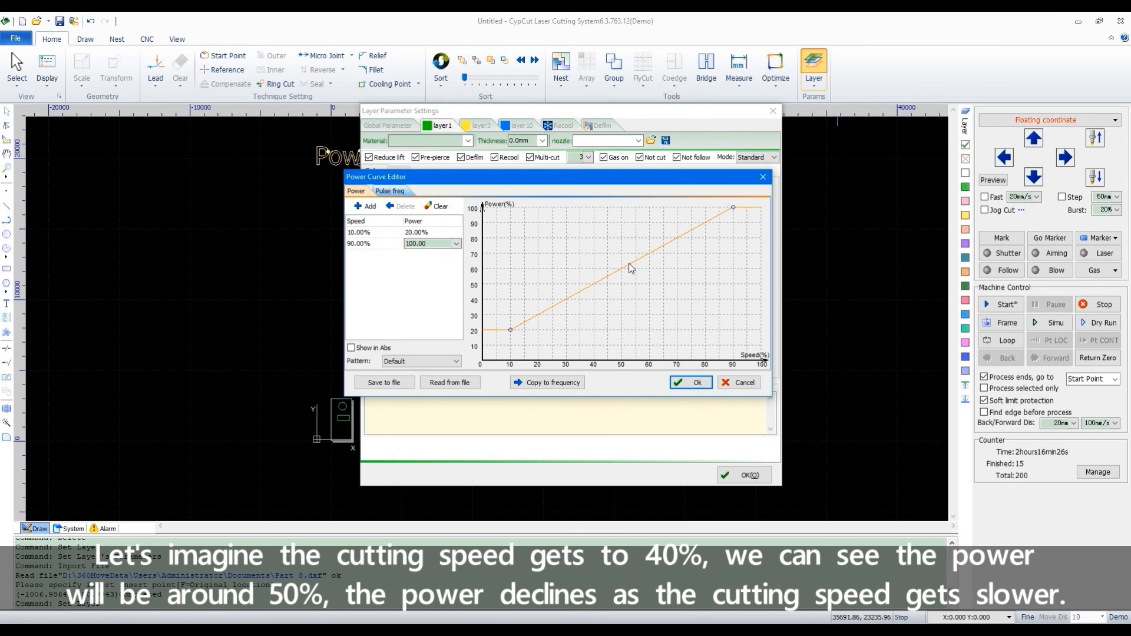
- Change the curve Pattern to Segment, then to Smoothing
left_click(448, 361)
left_click(416, 378)
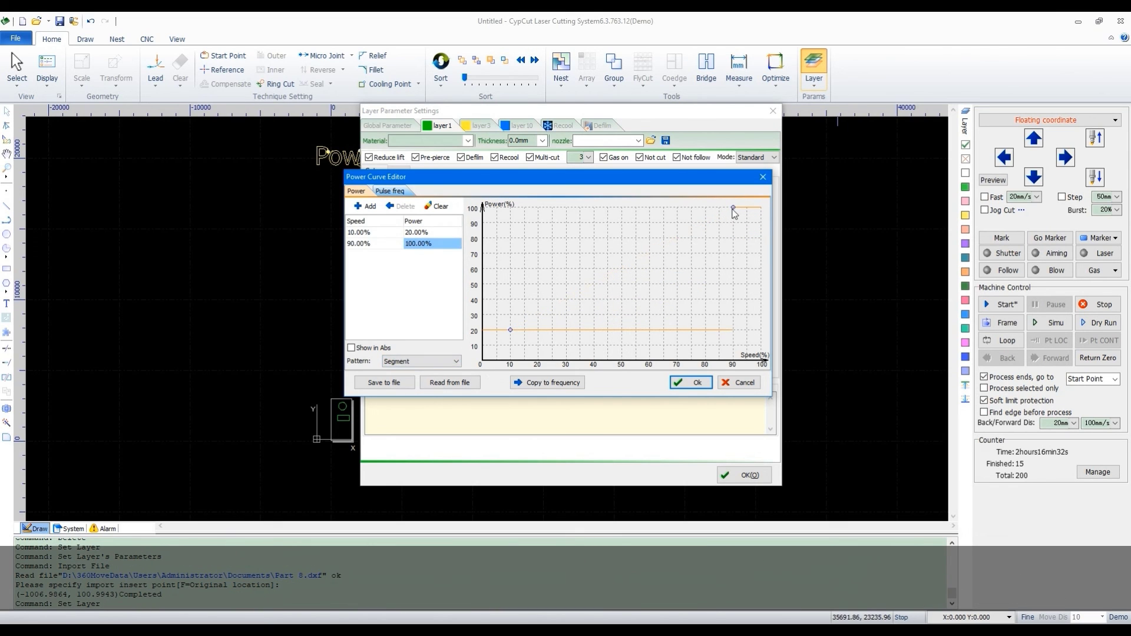
left_click(448, 361)
left_click(416, 389)
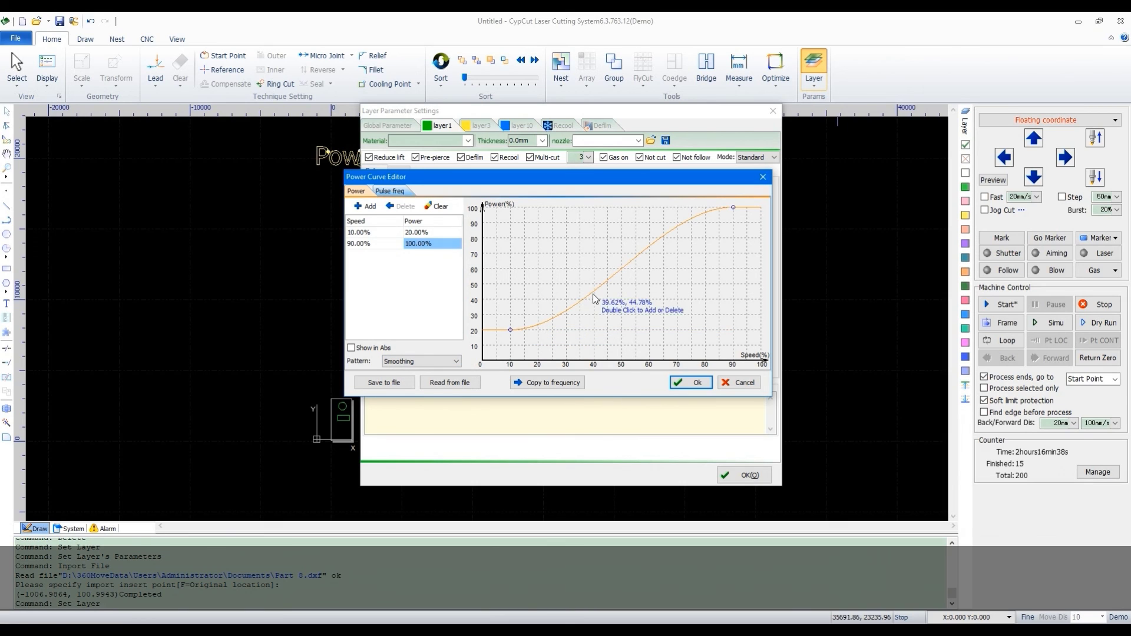